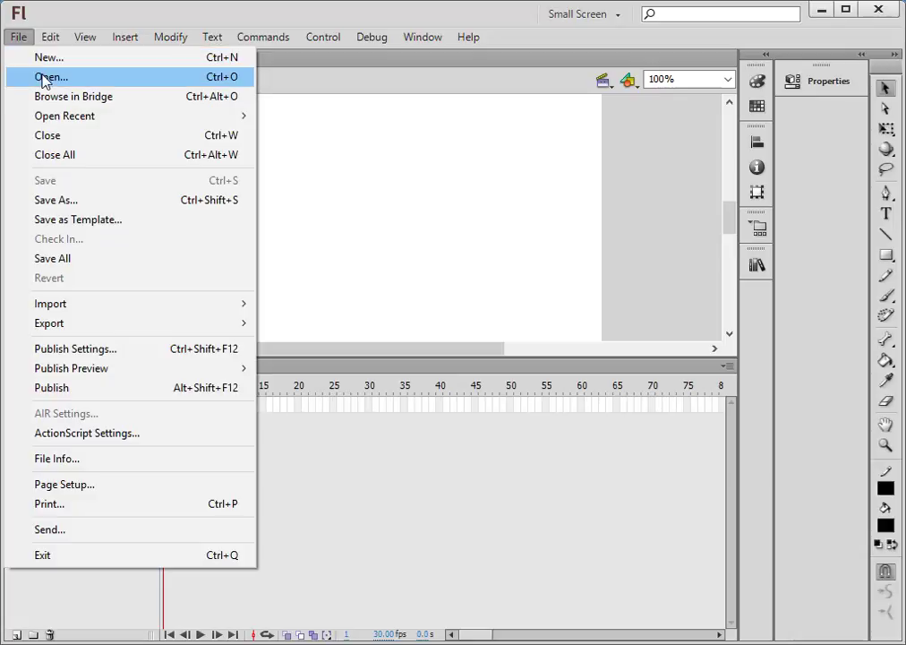
- Create a new ActionScript 2.0 document and rename its layer to Ball
{"action": "left_click", "coordinate": [47, 57]}
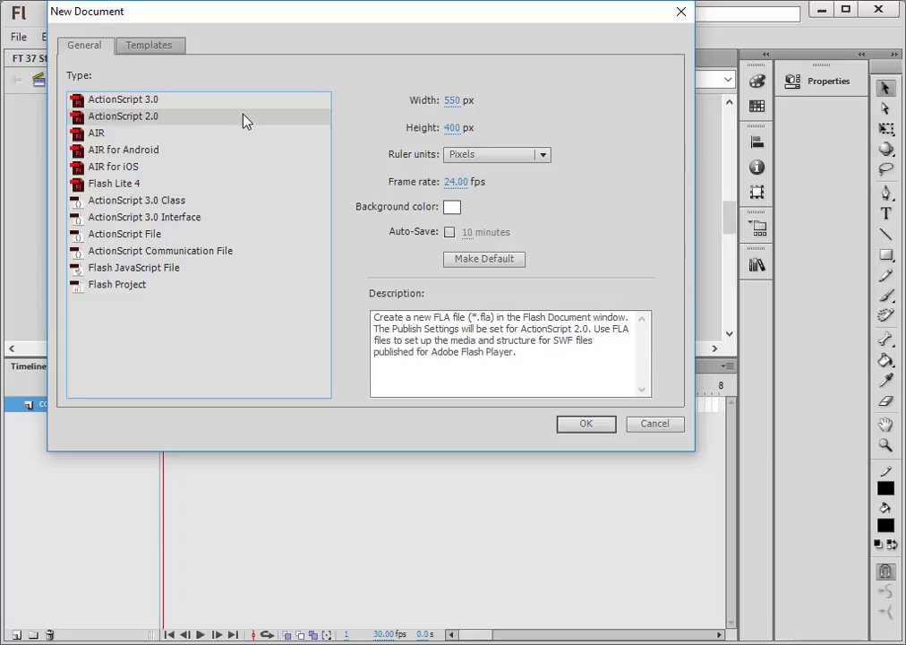
{"action": "left_click", "coordinate": [594, 426]}
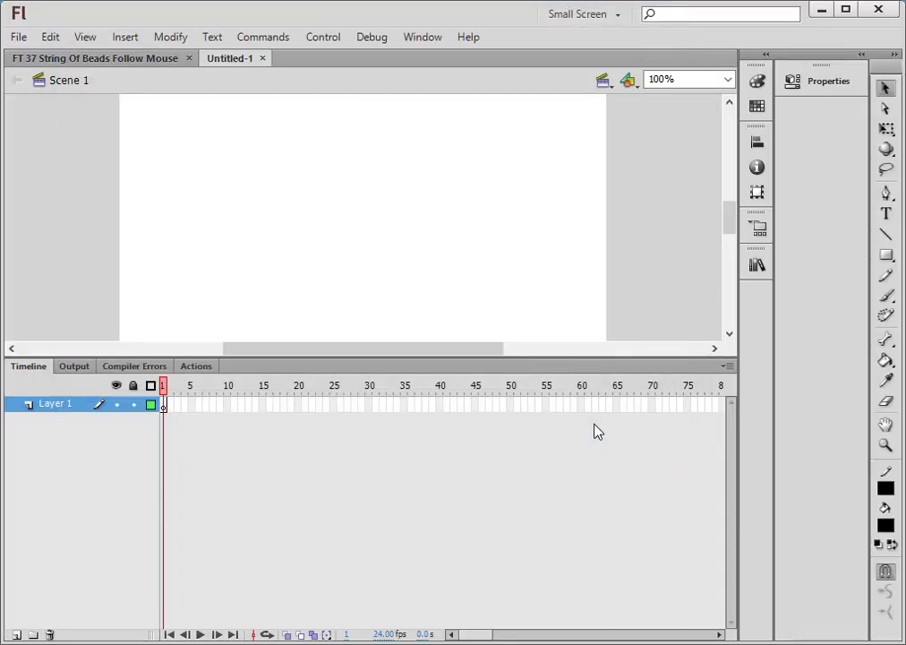
{"action": "double_click", "coordinate": [65, 408]}
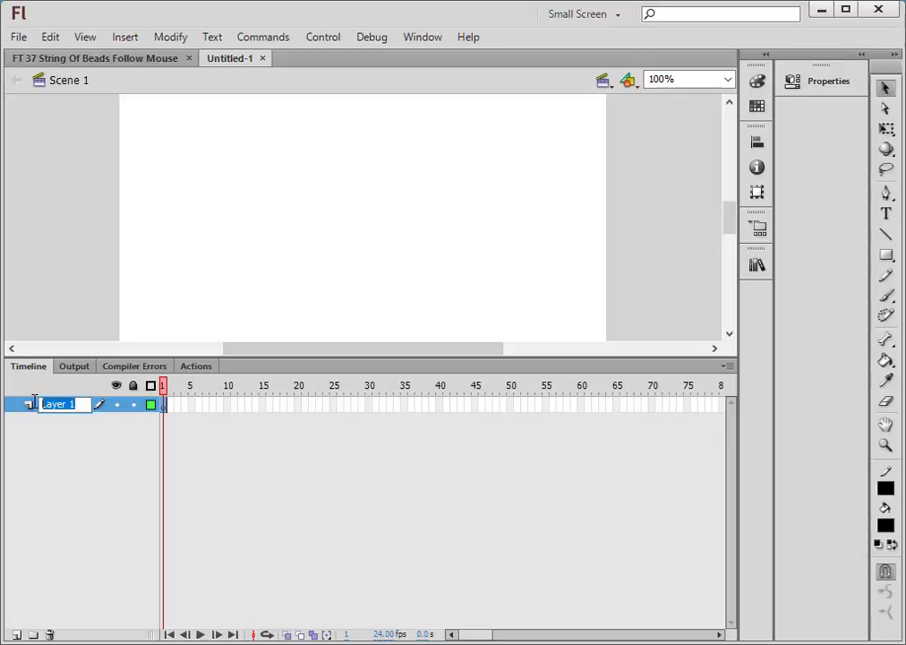
{"action": "type", "text": "Ball"}
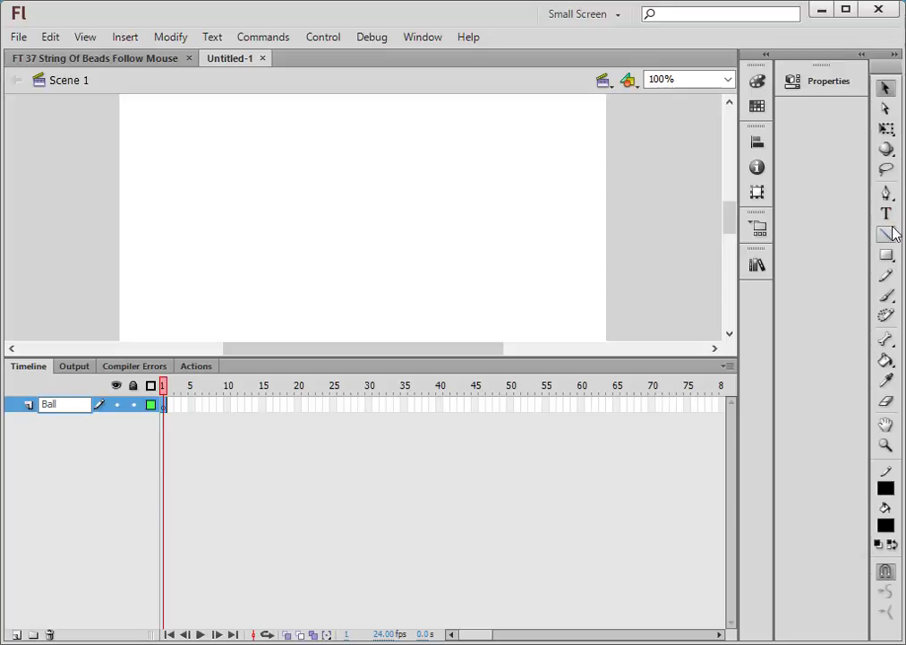
{"action": "key", "text": "Return"}
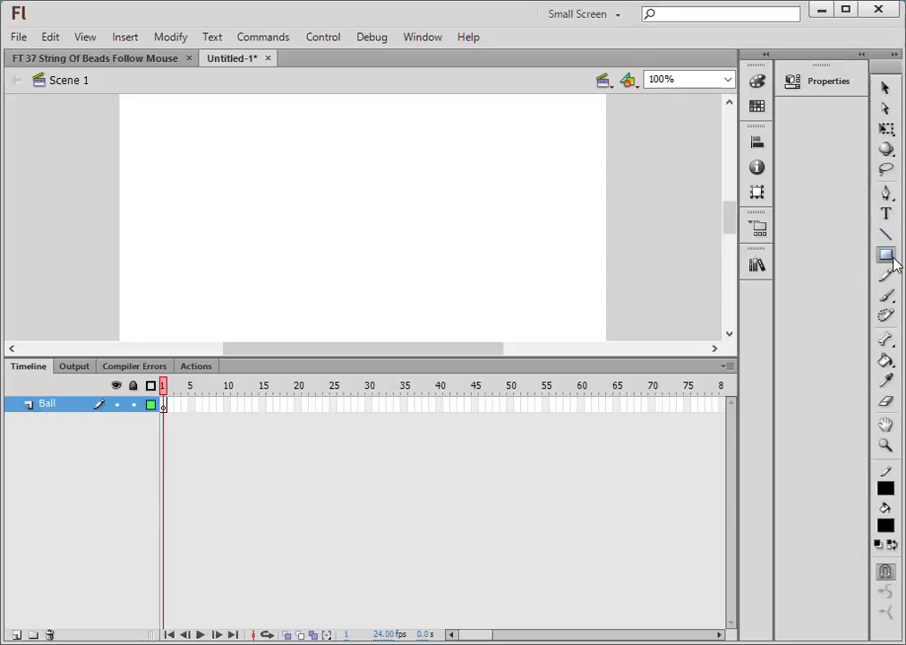
- Draw a circle about 41.5 px in diameter near the middle of the stage with the Oval tool
{"action": "left_click", "coordinate": [890, 261]}
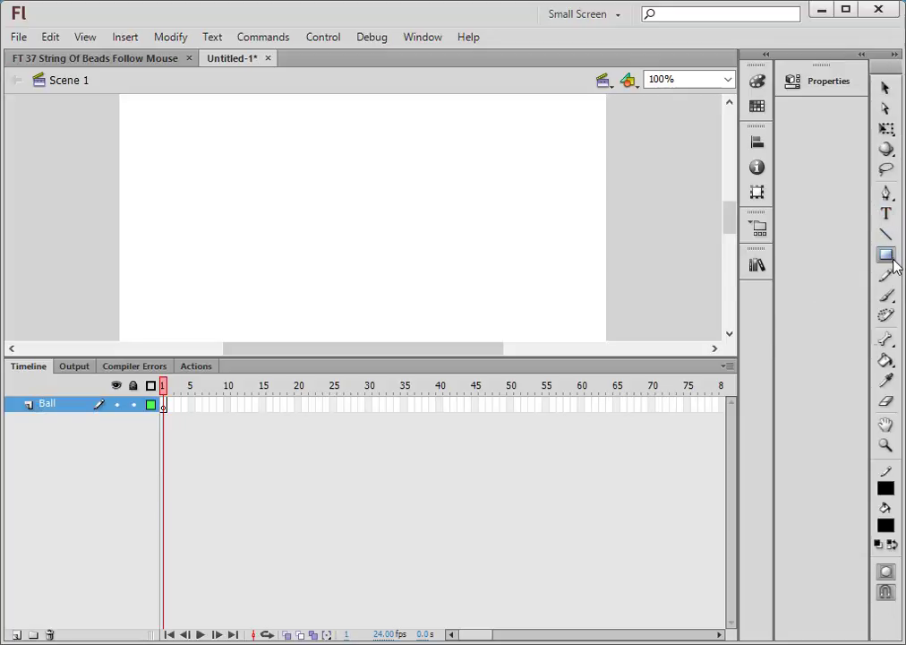
{"action": "left_click", "coordinate": [892, 262]}
{"action": "key", "text": "Escape"}
{"action": "key", "text": "o"}
{"action": "left_click_drag", "start_coordinate": [374, 213], "coordinate": [409, 253]}
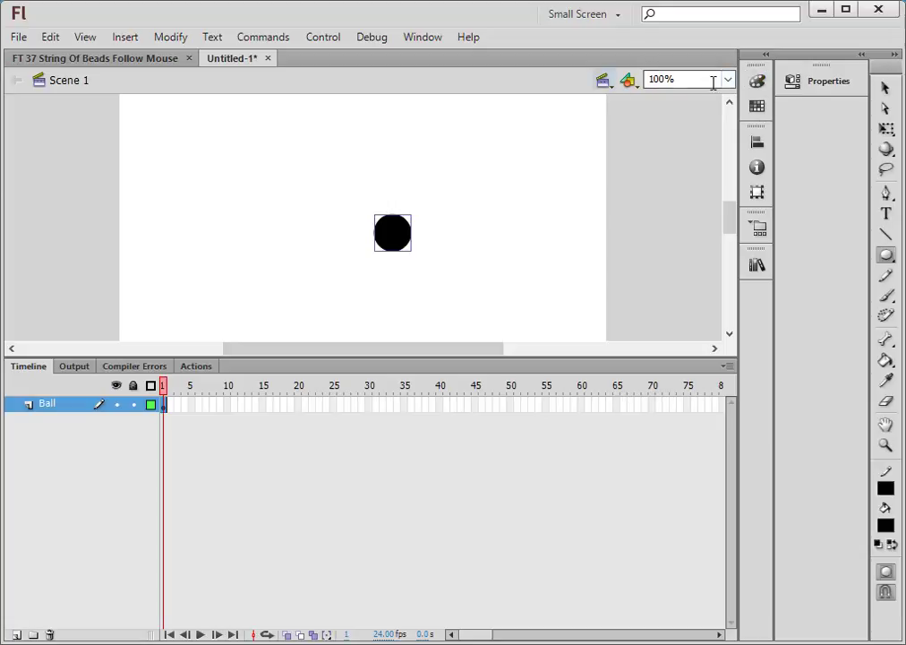
- Change the circle's fill to a radial gradient and set its dark color stop to 040000
{"action": "left_click", "coordinate": [408, 40]}
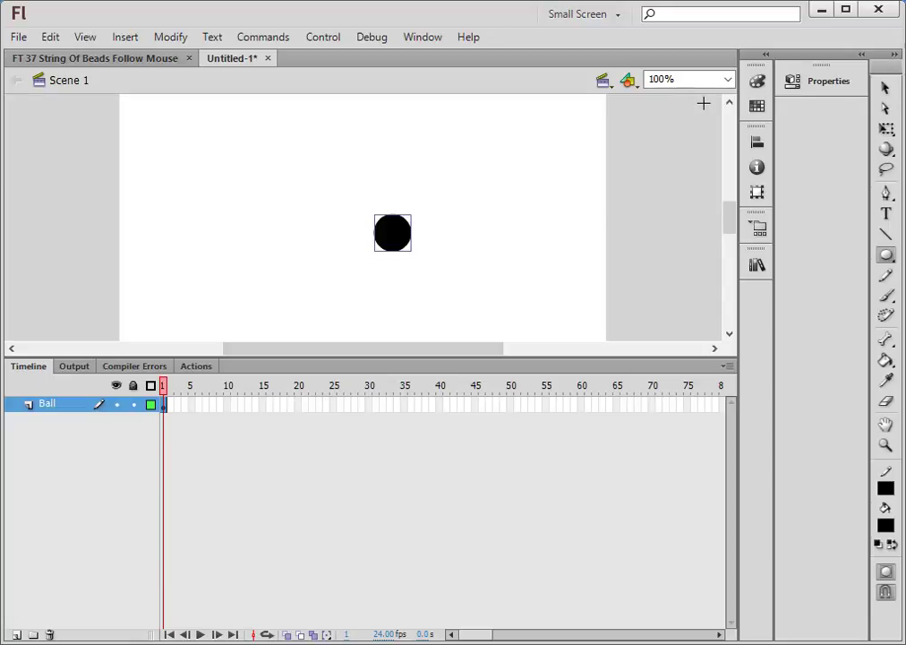
{"action": "left_click", "coordinate": [756, 82]}
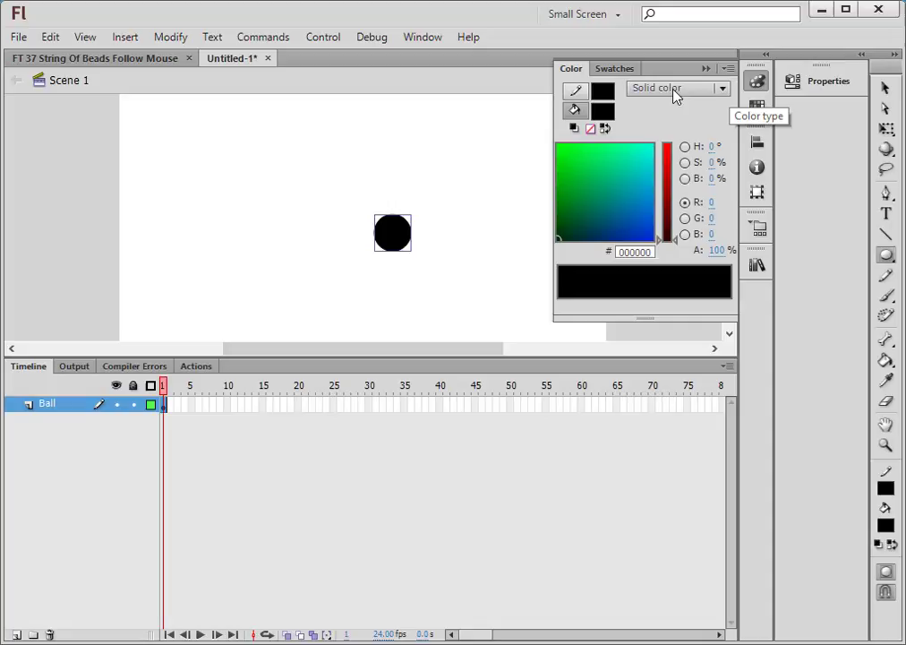
{"action": "left_click", "coordinate": [720, 89]}
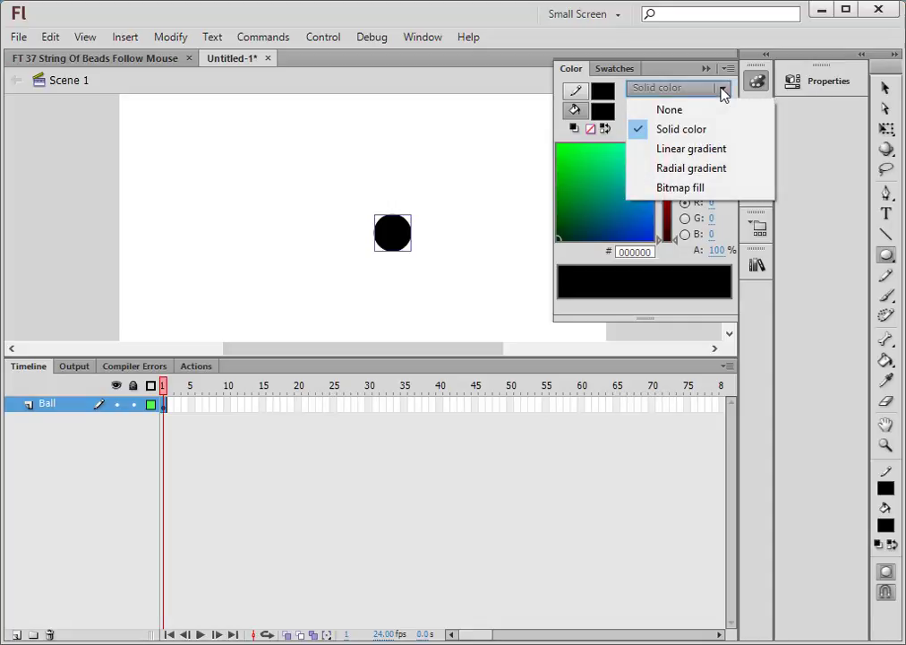
{"action": "left_click", "coordinate": [669, 170]}
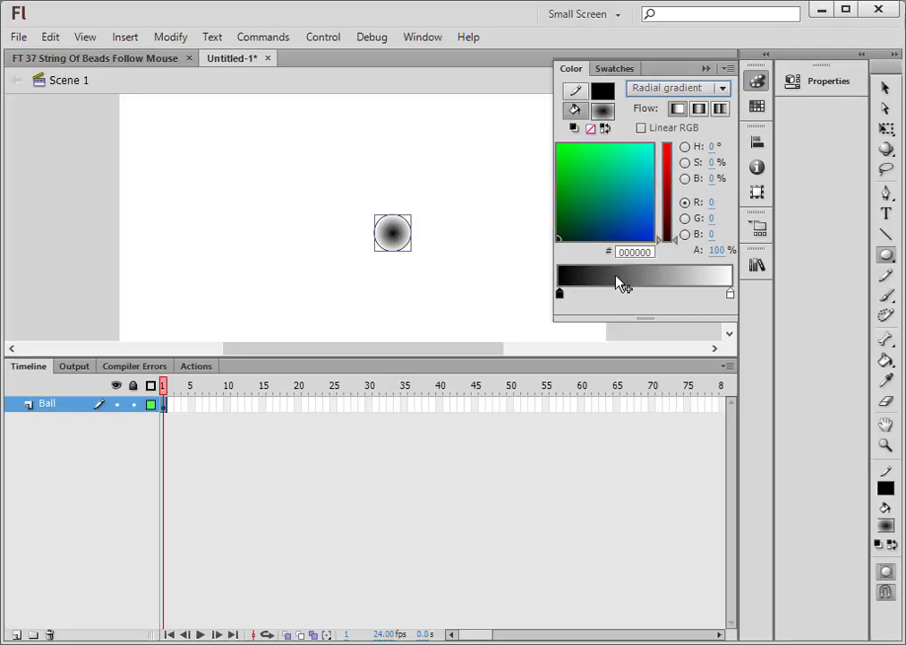
{"action": "left_click", "coordinate": [670, 152]}
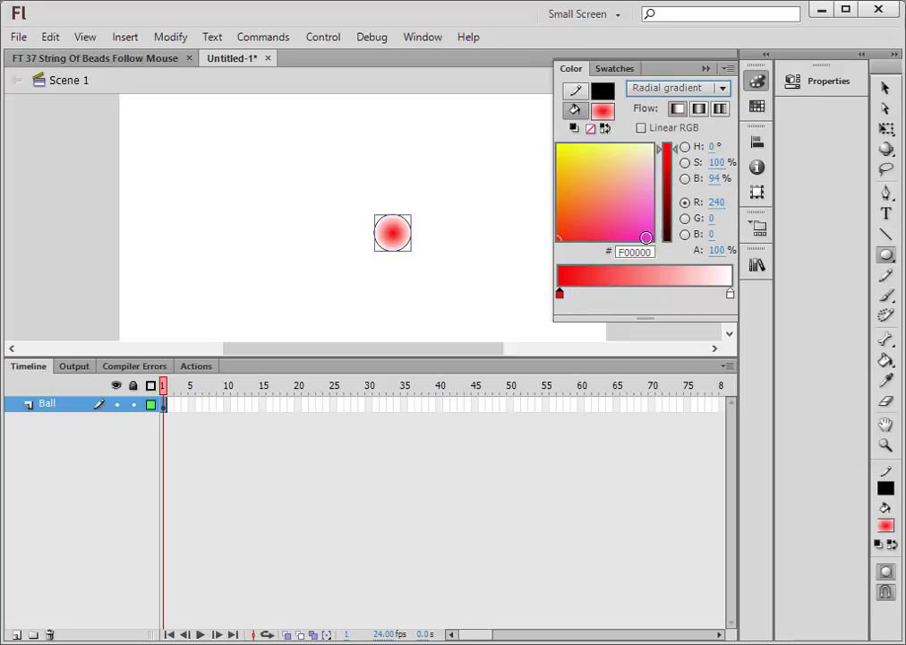
{"action": "left_click", "coordinate": [666, 239]}
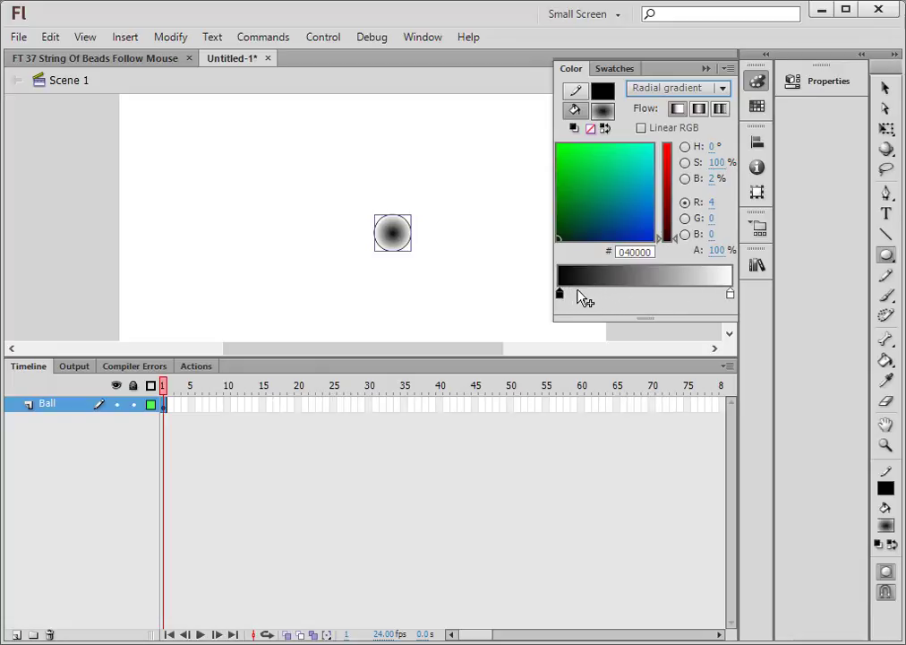
- Rearrange the gradient stops so white sits near the circle's center and black near its outer edge, with a wide soft transition
{"action": "left_click_drag", "start_coordinate": [562, 292], "coordinate": [656, 295]}
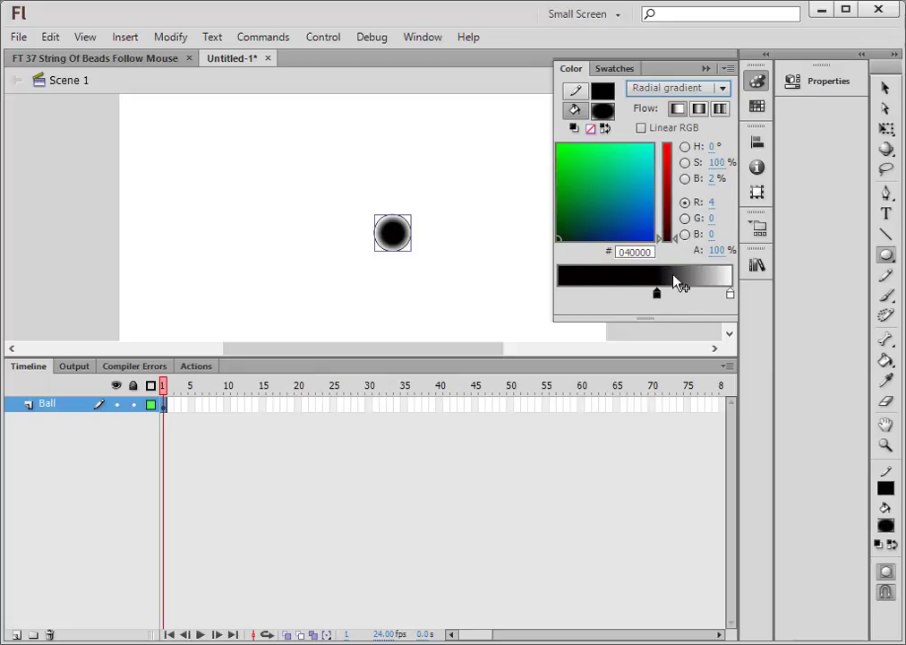
{"action": "left_click_drag", "start_coordinate": [730, 296], "coordinate": [631, 300]}
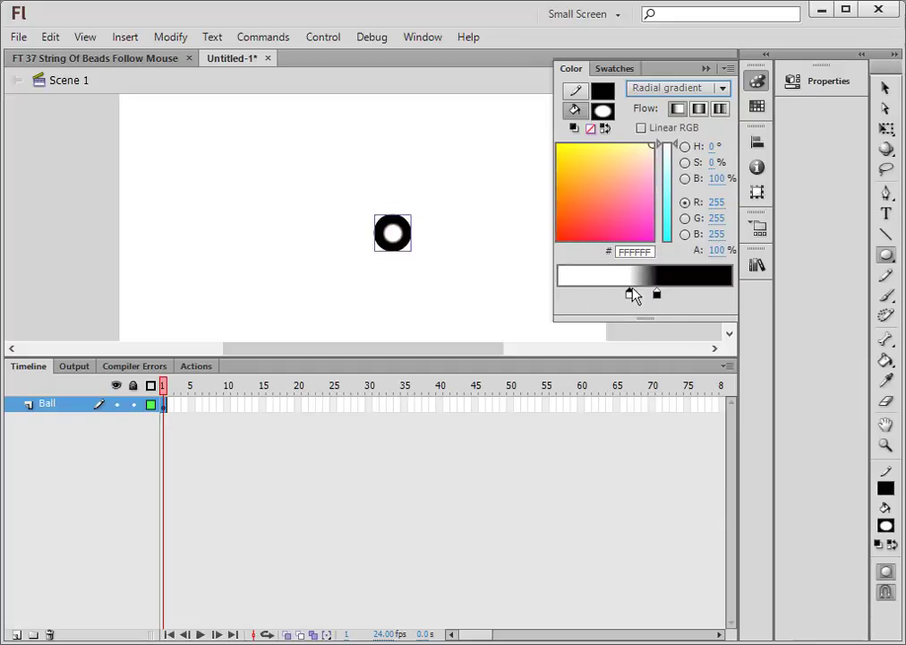
{"action": "left_click_drag", "start_coordinate": [630, 292], "coordinate": [596, 299]}
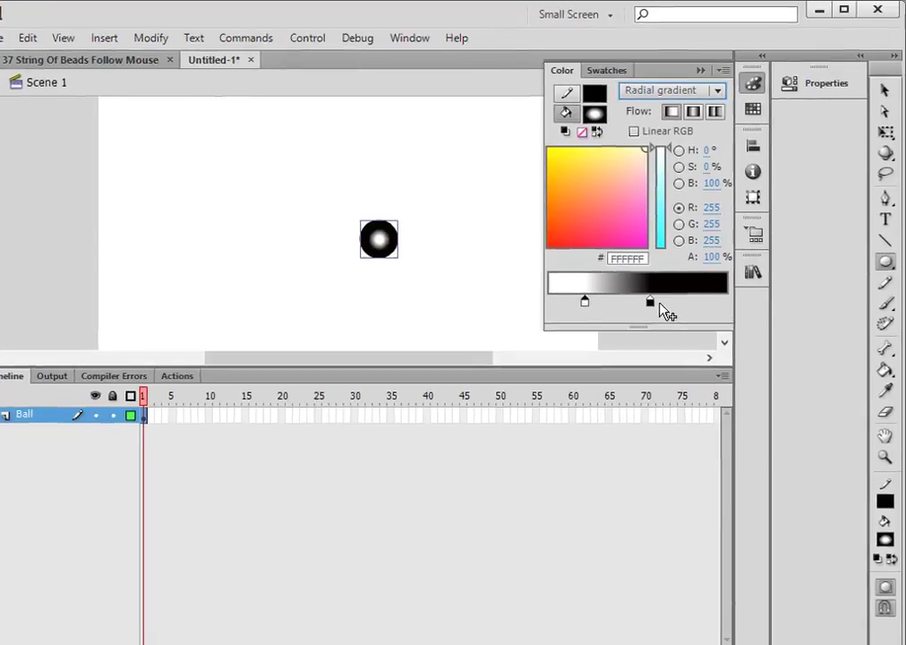
{"action": "left_click", "coordinate": [659, 296]}
{"action": "left_click_drag", "start_coordinate": [573, 408], "coordinate": [620, 410]}
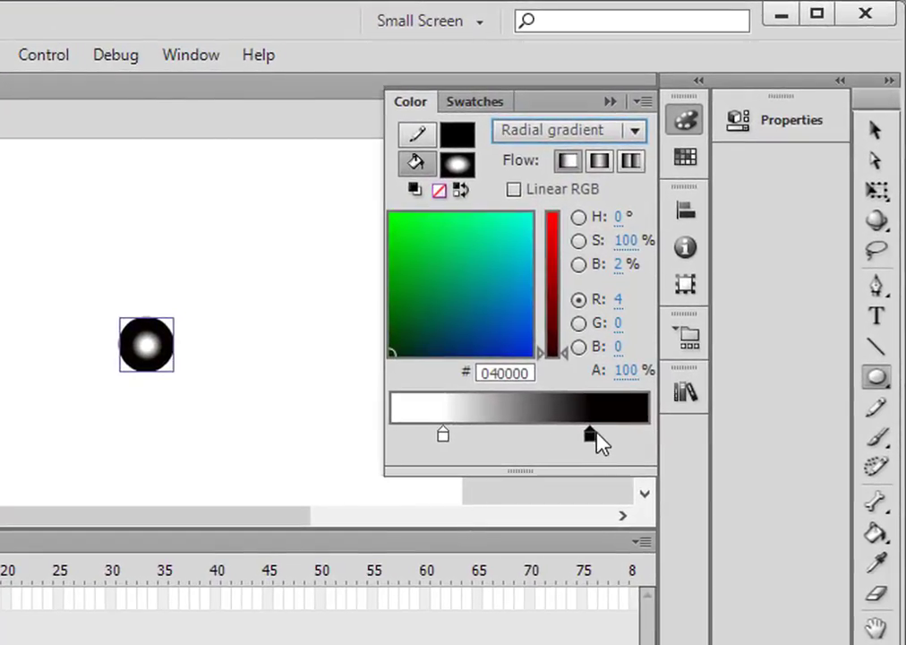
{"action": "left_click", "coordinate": [445, 434]}
{"action": "left_click_drag", "start_coordinate": [597, 439], "coordinate": [621, 445]}
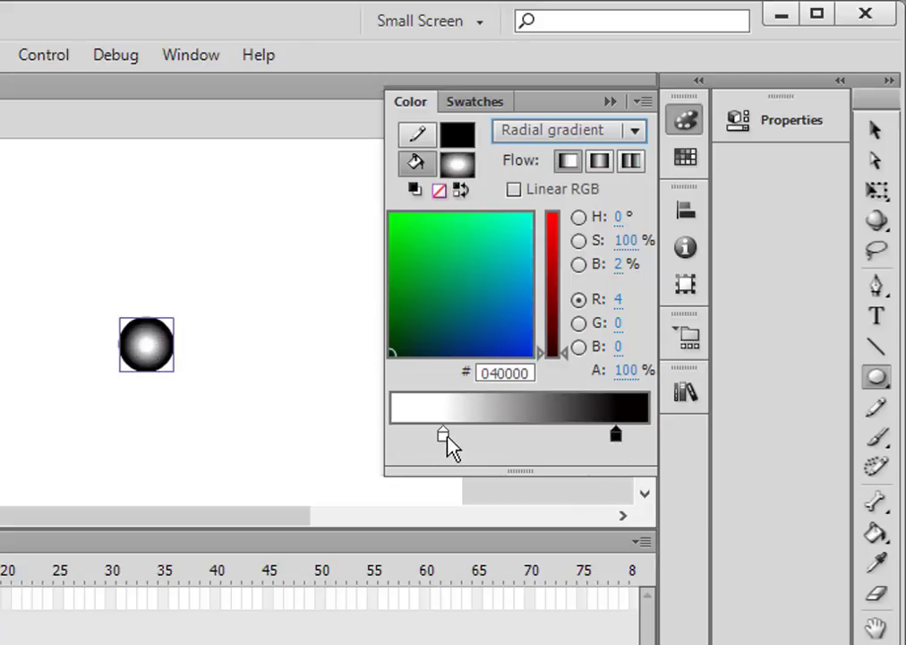
{"action": "left_click_drag", "start_coordinate": [443, 435], "coordinate": [429, 436]}
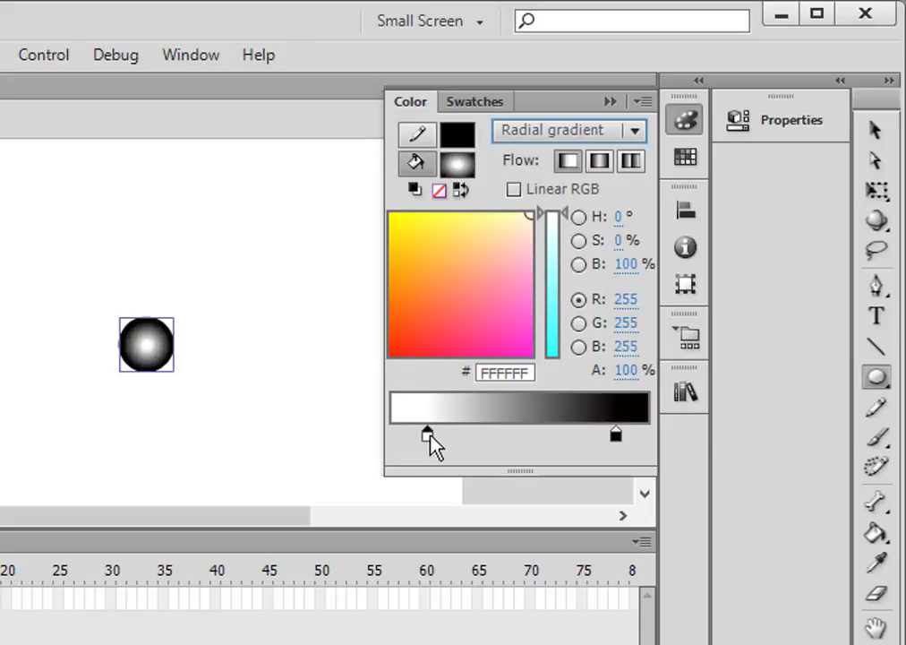
- Shift the radial gradient's center and focal point toward the ball's upper right with the Gradient Transform tool
{"action": "left_click", "coordinate": [888, 205]}
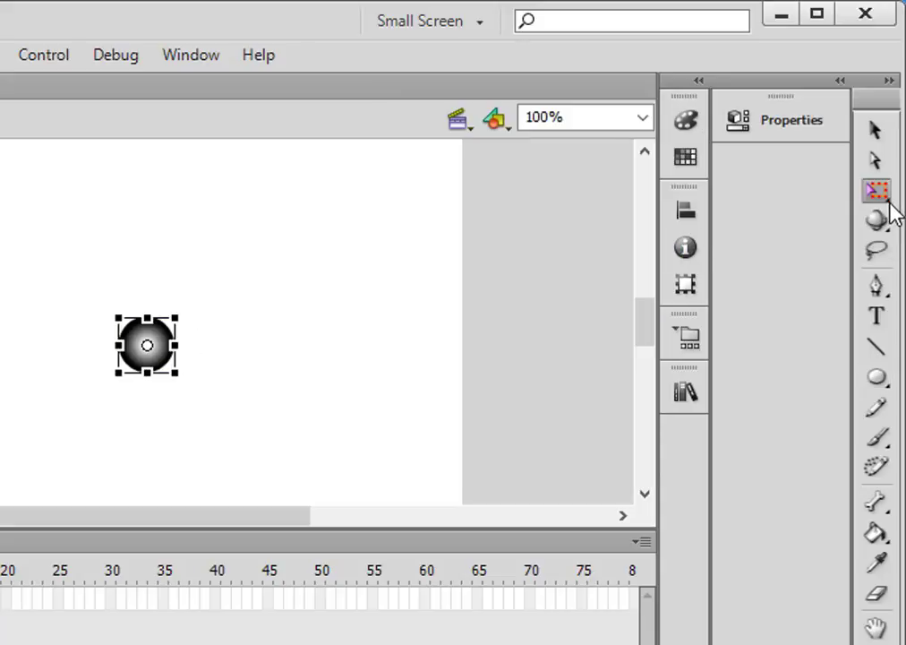
{"action": "left_click", "coordinate": [876, 190]}
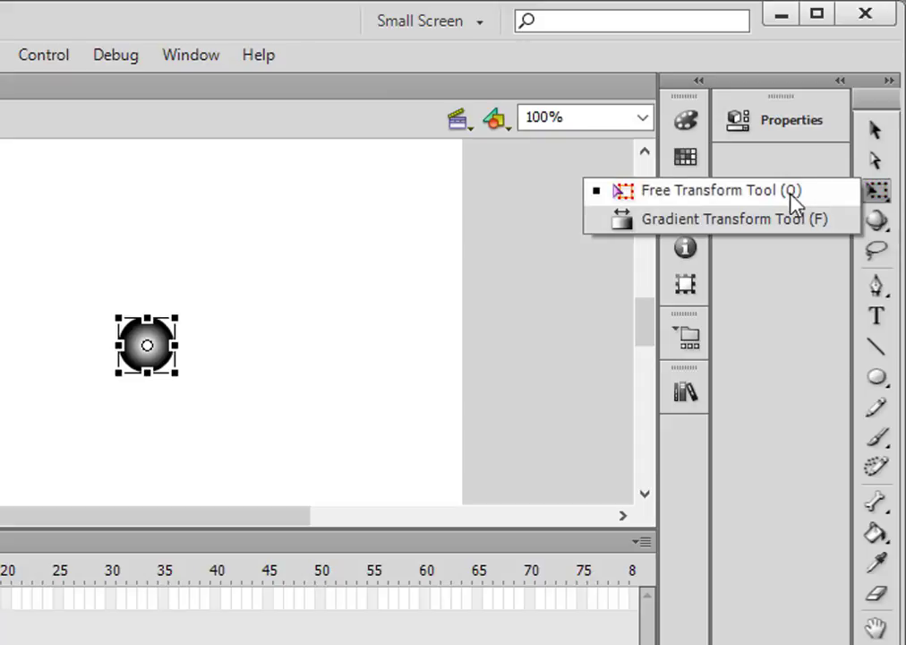
{"action": "left_click", "coordinate": [746, 222]}
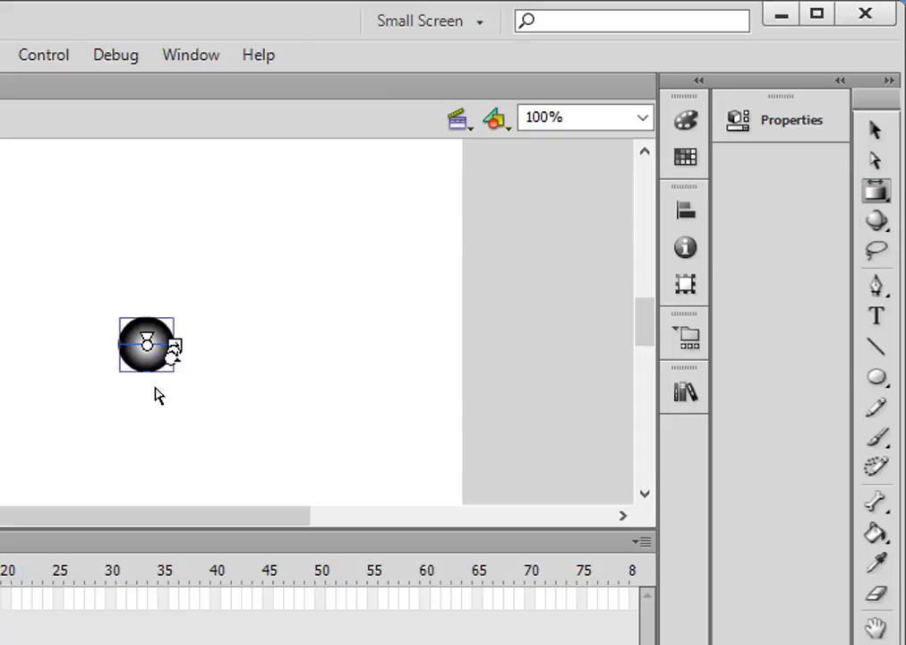
{"action": "left_click", "coordinate": [642, 117]}
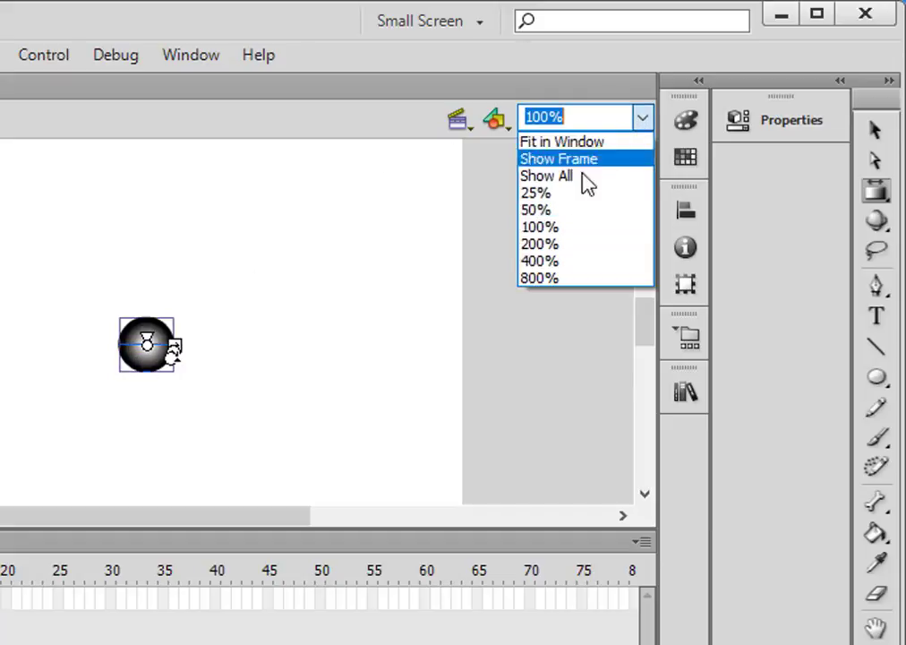
{"action": "left_click", "coordinate": [528, 246]}
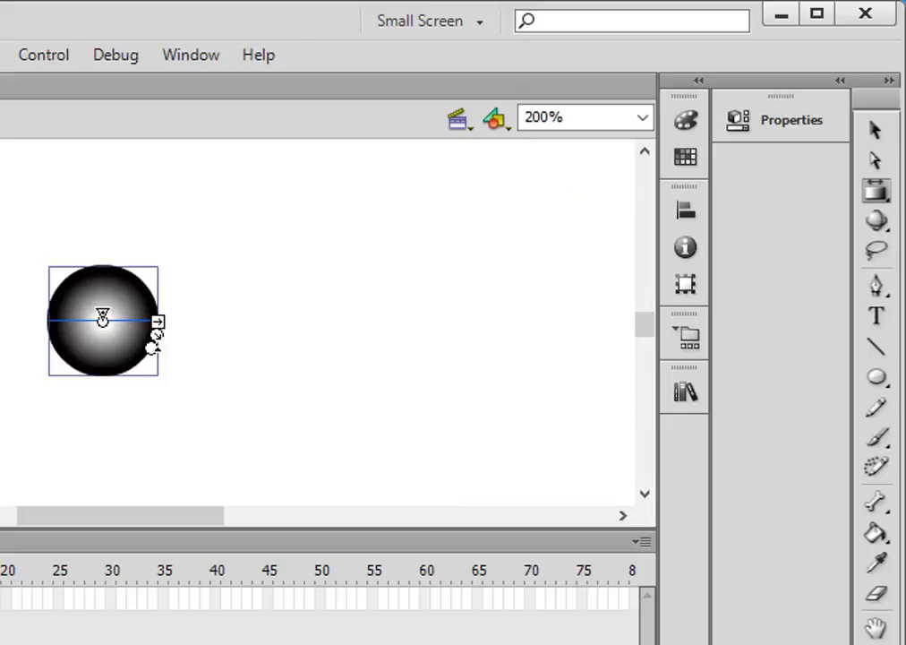
{"action": "mouse_move", "coordinate": [103, 315]}
{"action": "left_mouse_down"}
{"action": "mouse_move", "coordinate": [127, 297]}
{"action": "mouse_move", "coordinate": [132, 307]}
{"action": "mouse_move", "coordinate": [118, 300]}
{"action": "mouse_move", "coordinate": [115, 315]}
{"action": "mouse_move", "coordinate": [108, 296]}
{"action": "mouse_move", "coordinate": [105, 320]}
{"action": "mouse_move", "coordinate": [118, 299]}
{"action": "mouse_move", "coordinate": [106, 313]}
{"action": "left_mouse_up"}
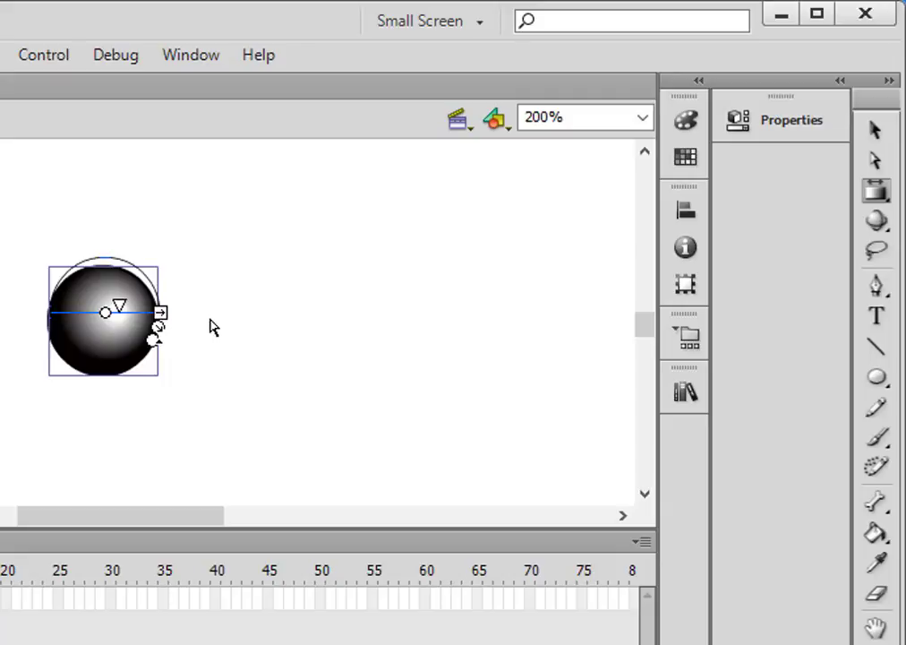
{"action": "left_click", "coordinate": [201, 346]}
- Select the whole ball and set its width and height to 50 px with proportions locked
{"action": "left_click", "coordinate": [875, 130]}
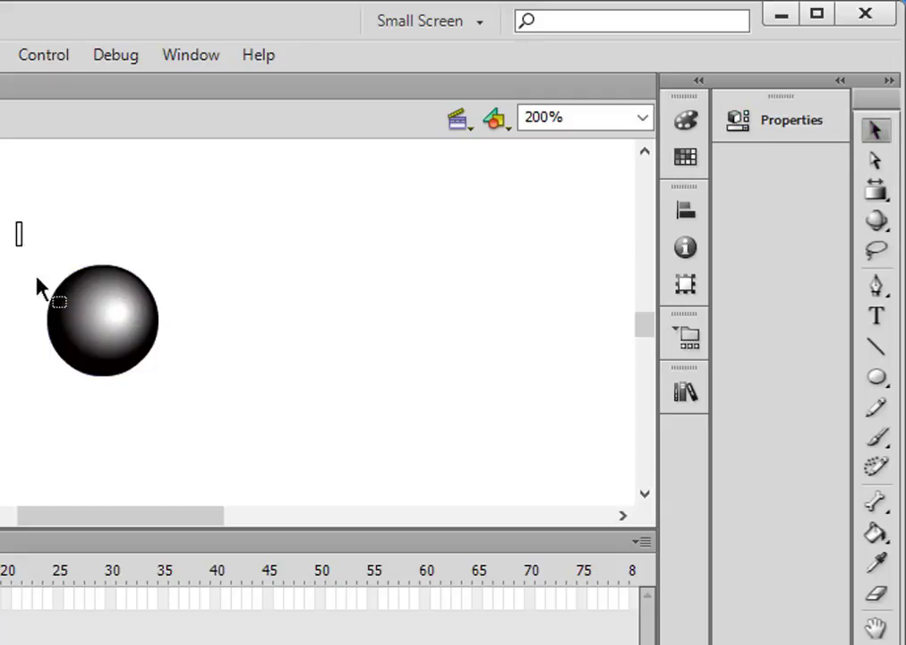
{"action": "left_click_drag", "start_coordinate": [37, 281], "coordinate": [176, 423]}
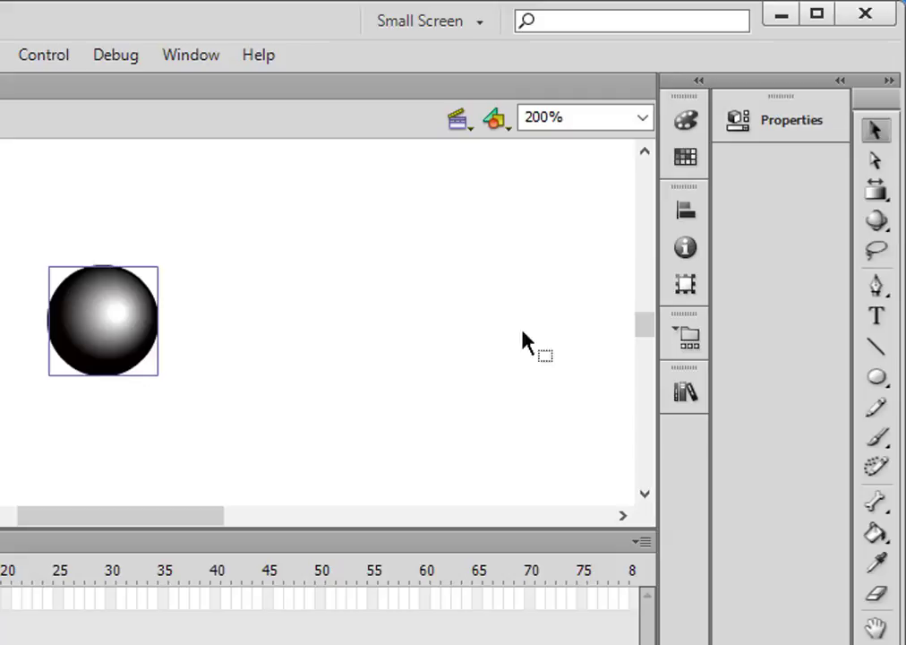
{"action": "left_click", "coordinate": [775, 138]}
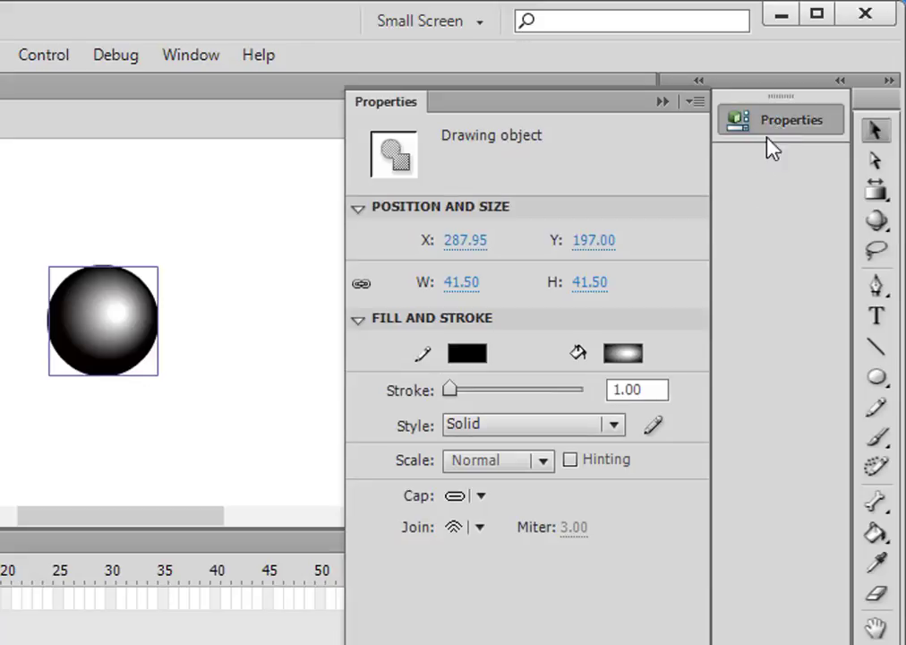
{"action": "left_click", "coordinate": [362, 284]}
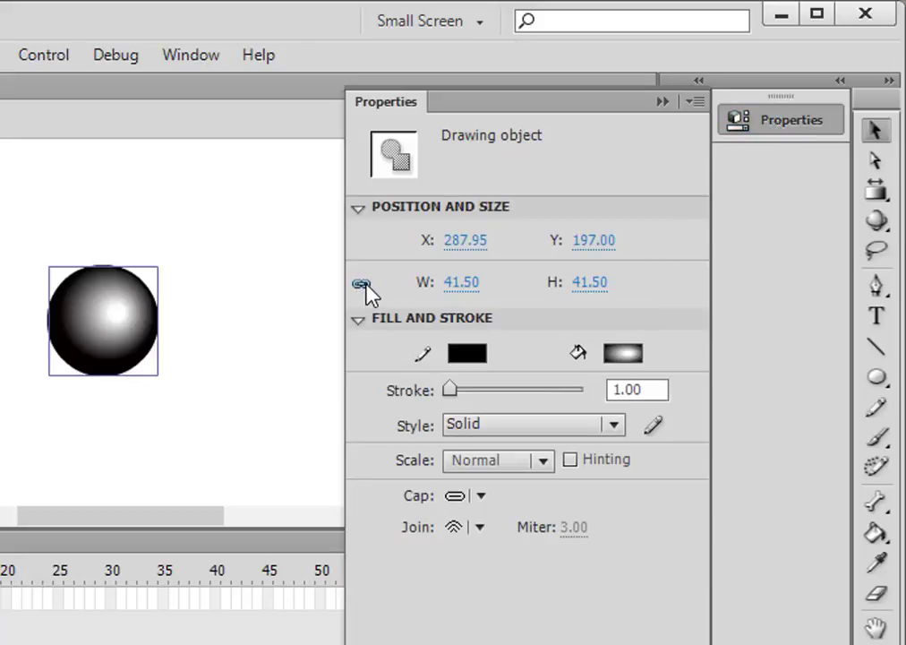
{"action": "left_click", "coordinate": [460, 285]}
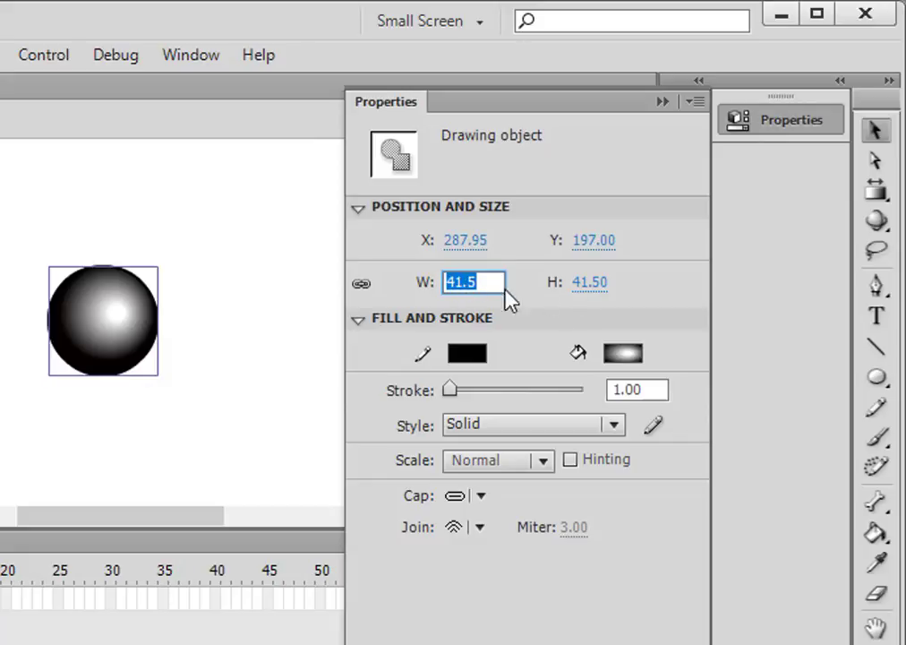
{"action": "type", "text": "50"}
{"action": "key", "text": "Return"}
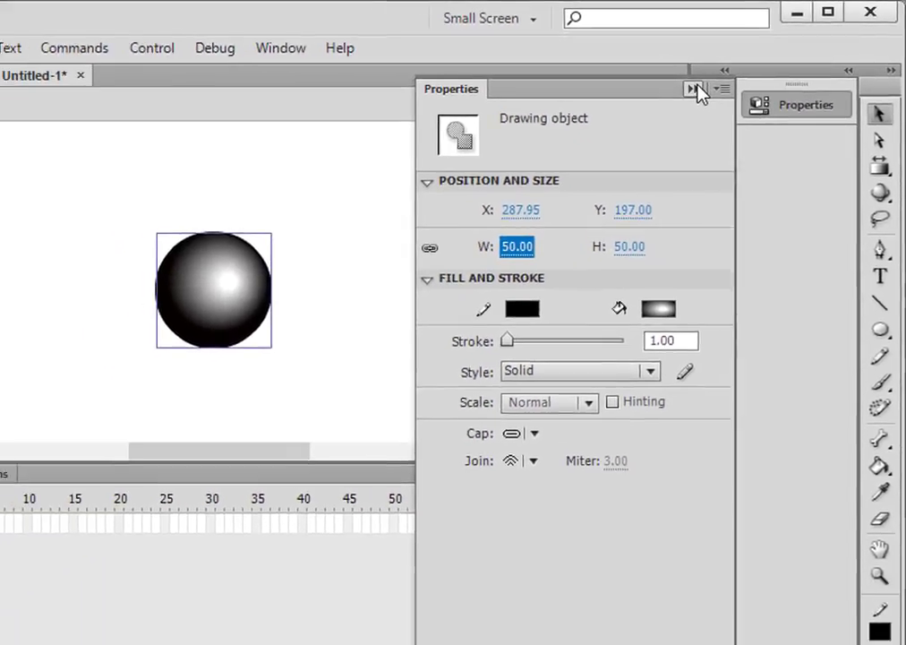
{"action": "left_click", "coordinate": [662, 101]}
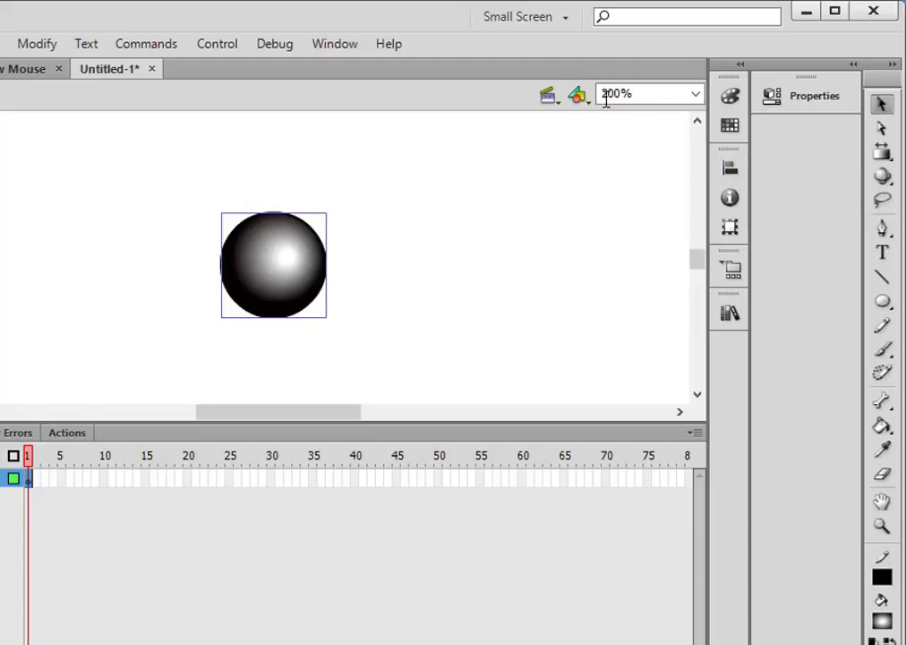
- Center the ball horizontally on the stage
{"action": "left_click", "coordinate": [331, 52]}
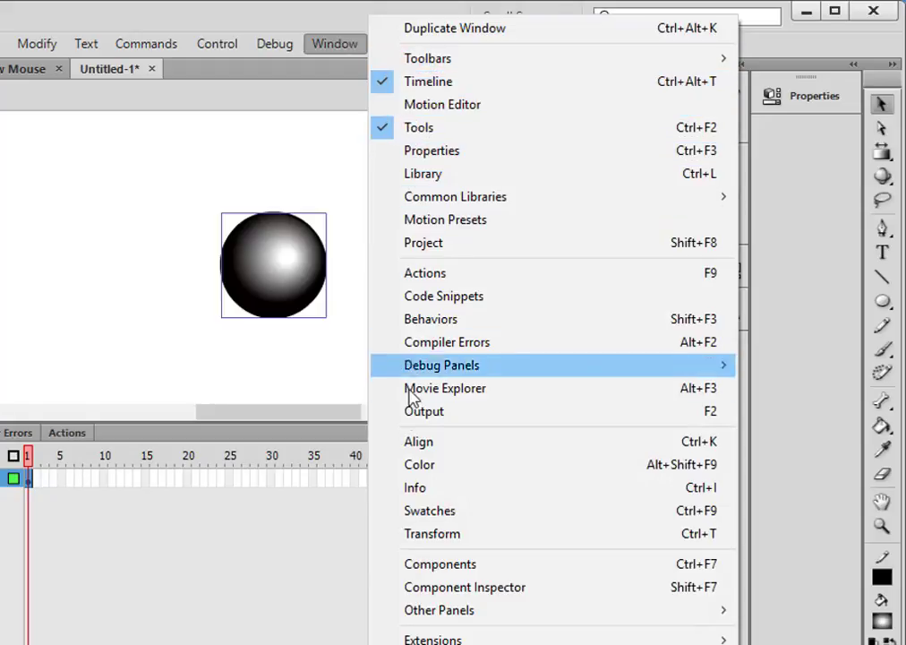
{"action": "left_click", "coordinate": [419, 443]}
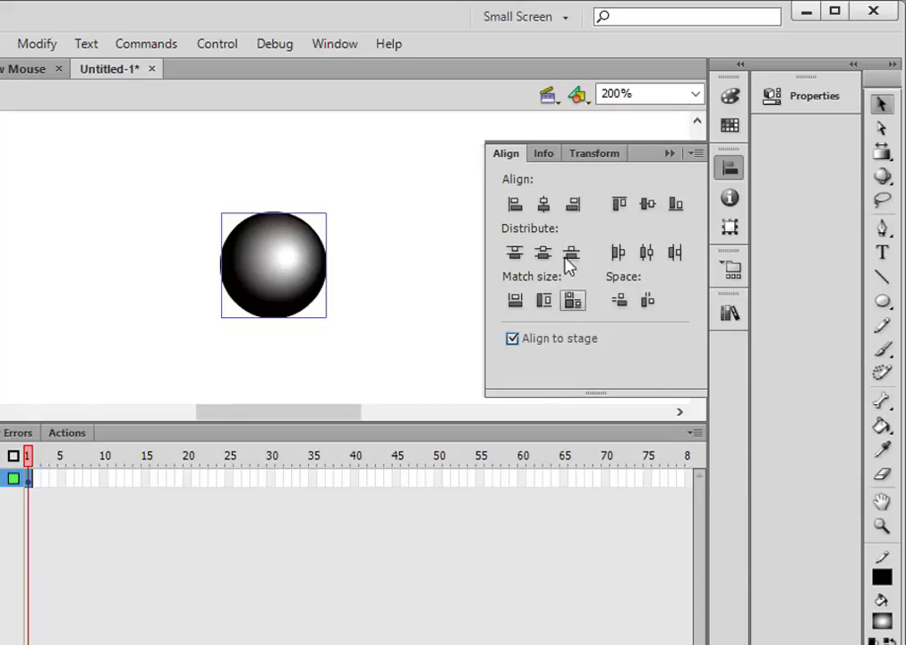
{"action": "left_click", "coordinate": [544, 204]}
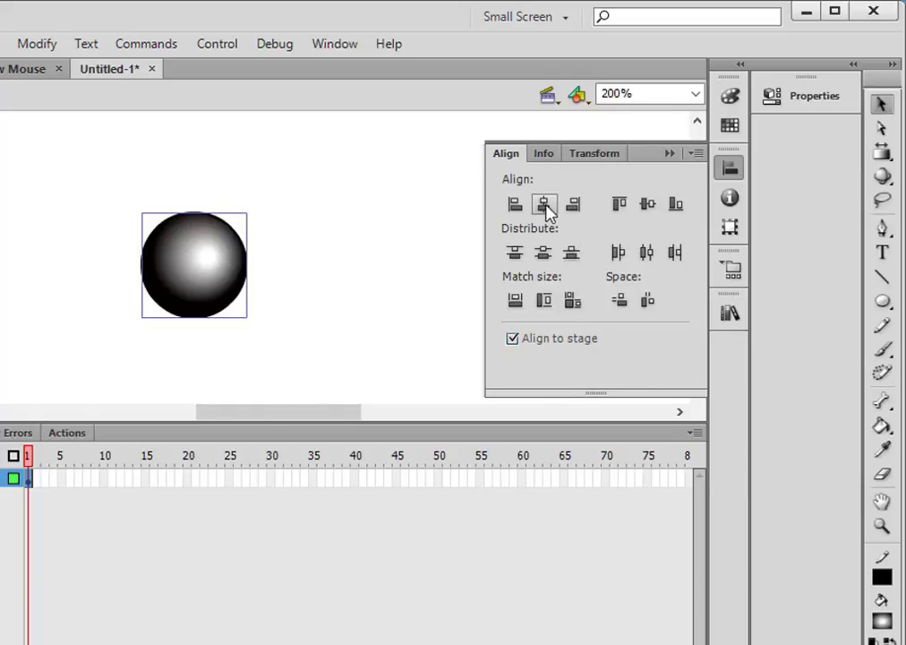
- Center the ball vertically on the stage and convert it to a movie clip symbol named Ball_mc
{"action": "left_click", "coordinate": [646, 205]}
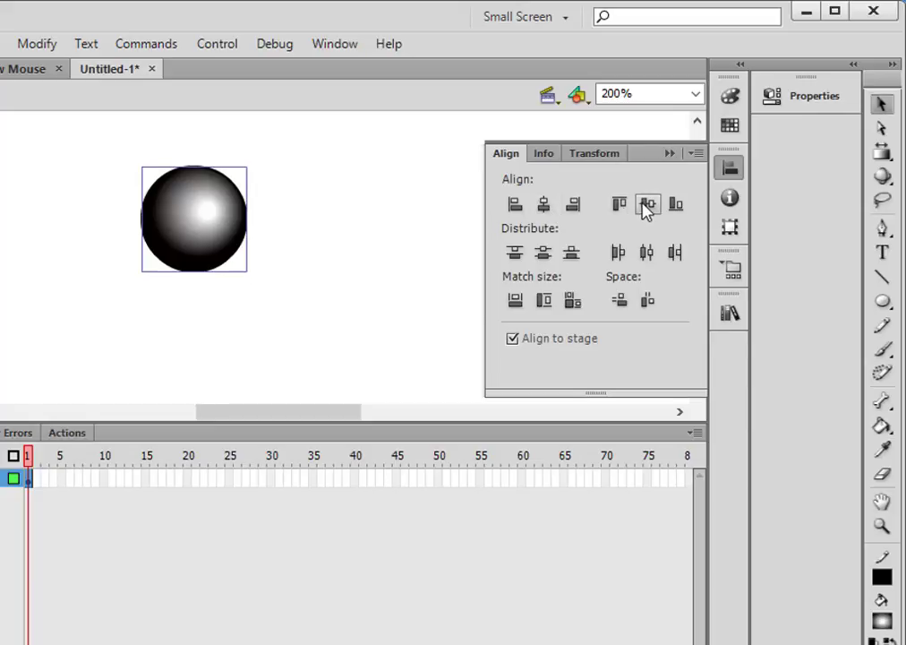
{"action": "left_click", "coordinate": [668, 154]}
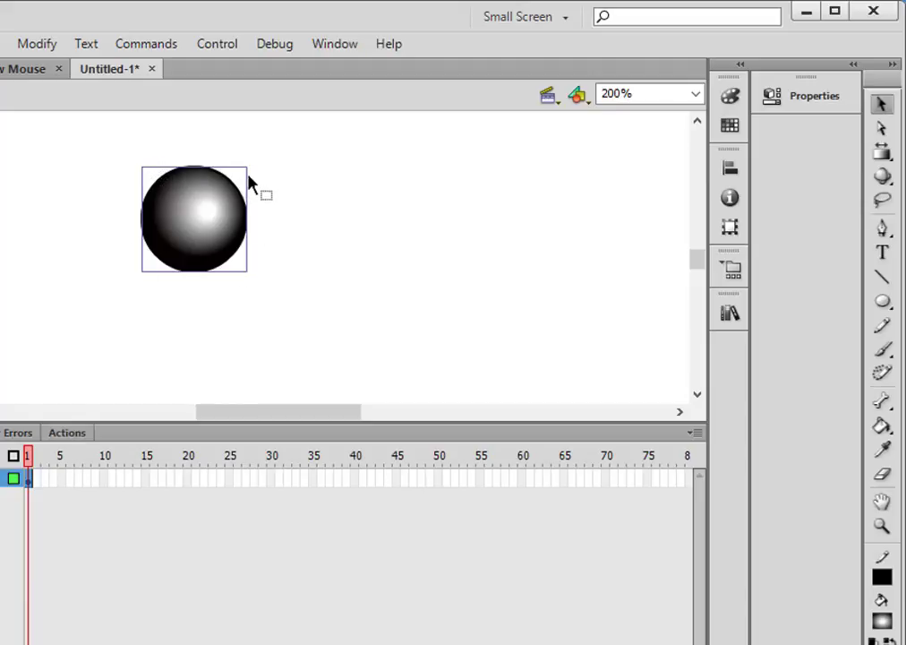
{"action": "left_click", "coordinate": [37, 44]}
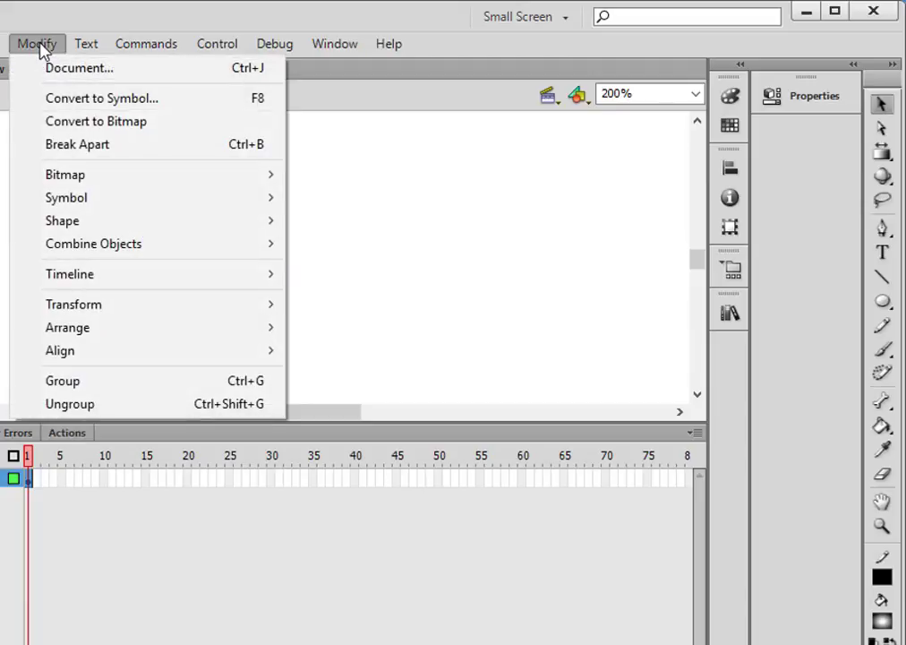
{"action": "left_click", "coordinate": [96, 98]}
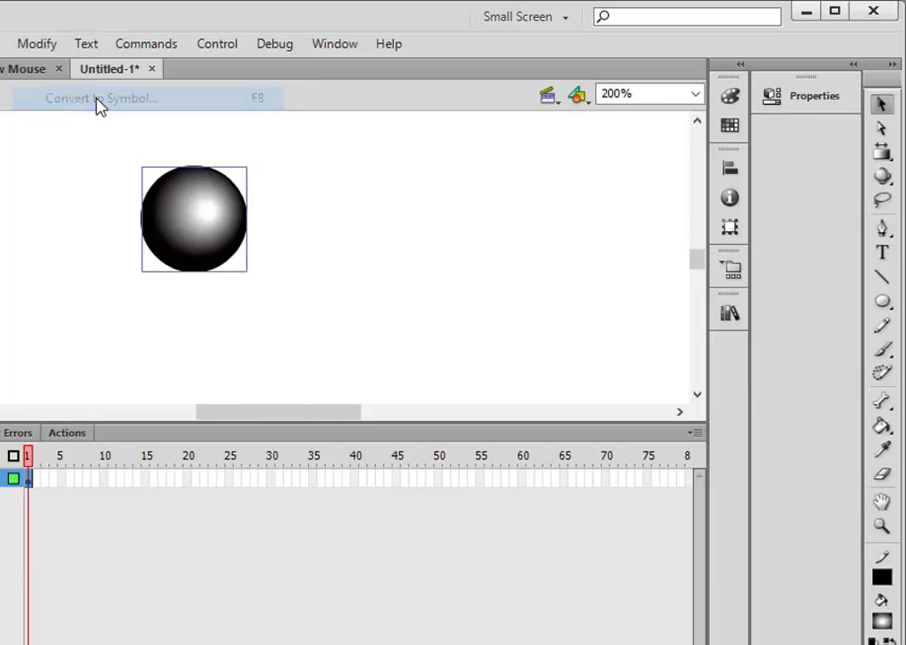
{"action": "left_click", "coordinate": [583, 274]}
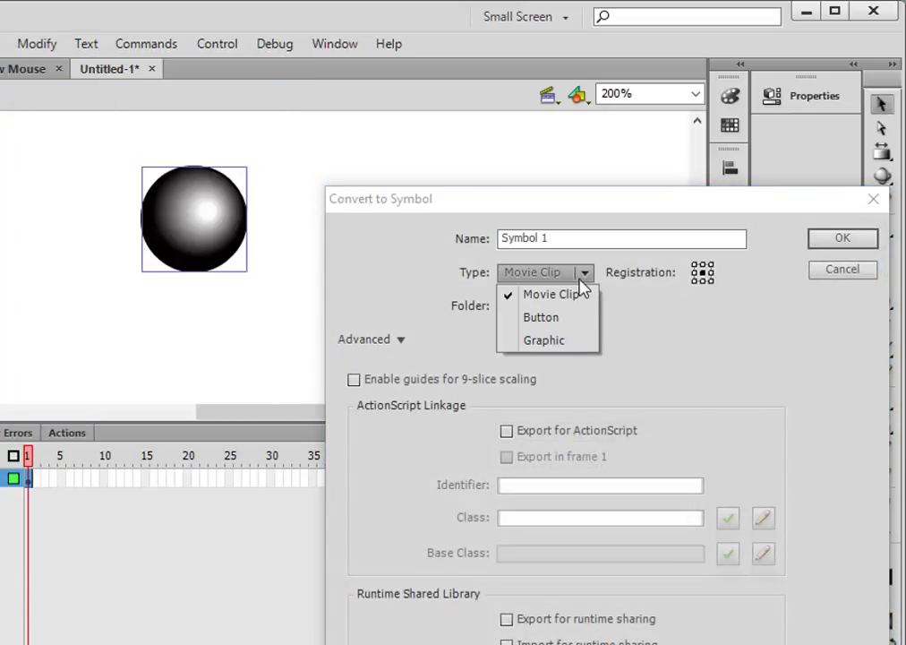
{"action": "left_click", "coordinate": [573, 295]}
{"action": "left_click", "coordinate": [564, 238]}
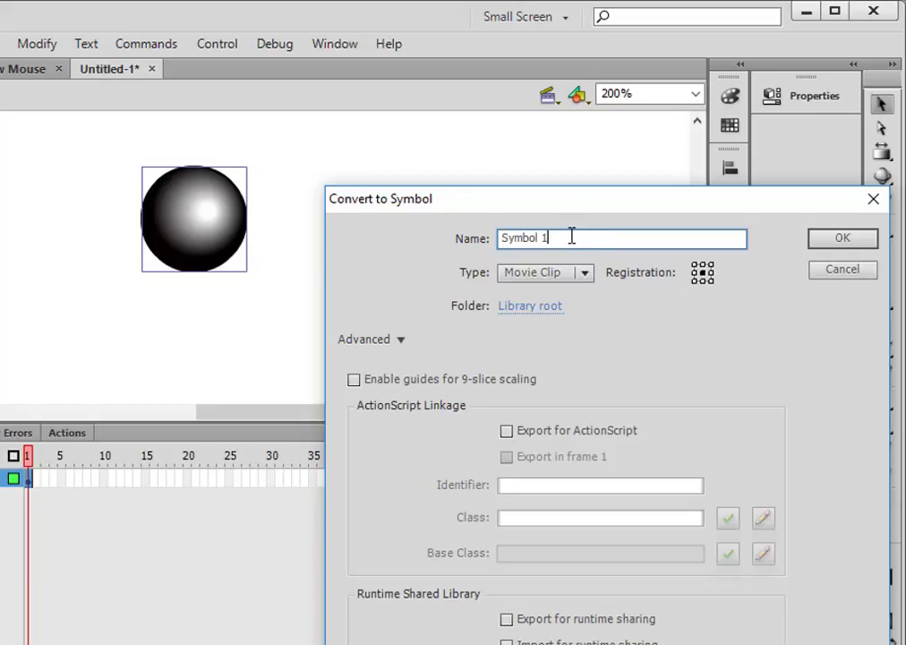
{"action": "left_click_drag", "start_coordinate": [566, 238], "coordinate": [517, 242]}
{"action": "type", "text": "Ball_mc"}
{"action": "left_click", "coordinate": [831, 241]}
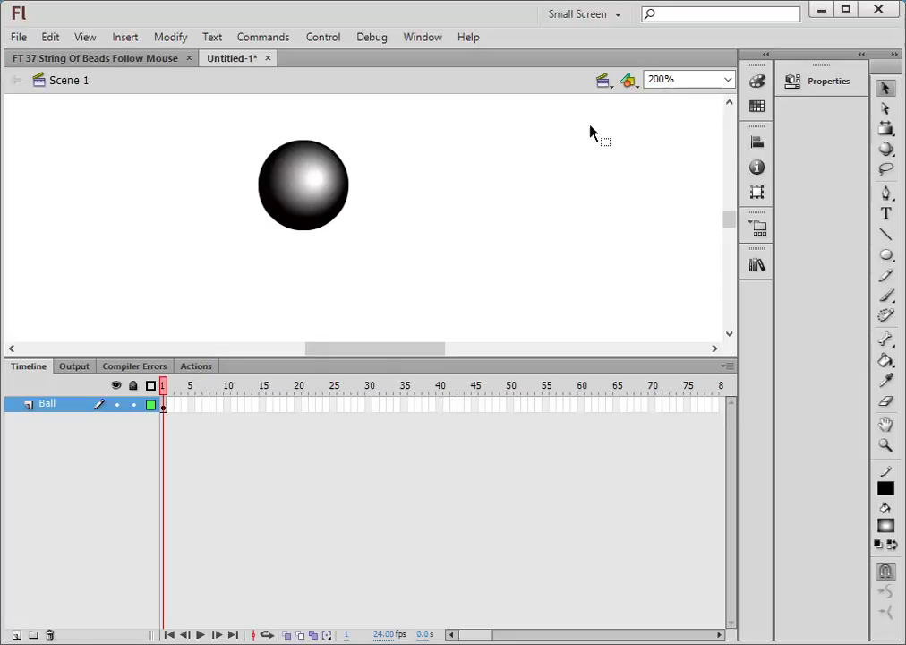
- Delete the ball instance from the stage and check that the Ball_mc symbol is still in the library
{"action": "left_click_drag", "start_coordinate": [241, 177], "coordinate": [398, 307]}
{"action": "key", "text": "Delete"}
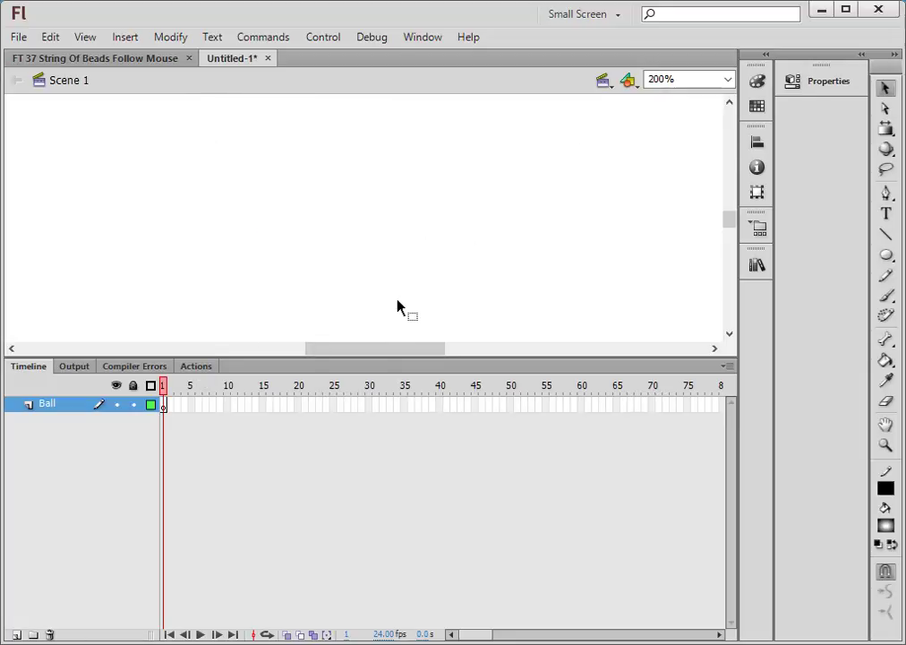
{"action": "left_click", "coordinate": [756, 265]}
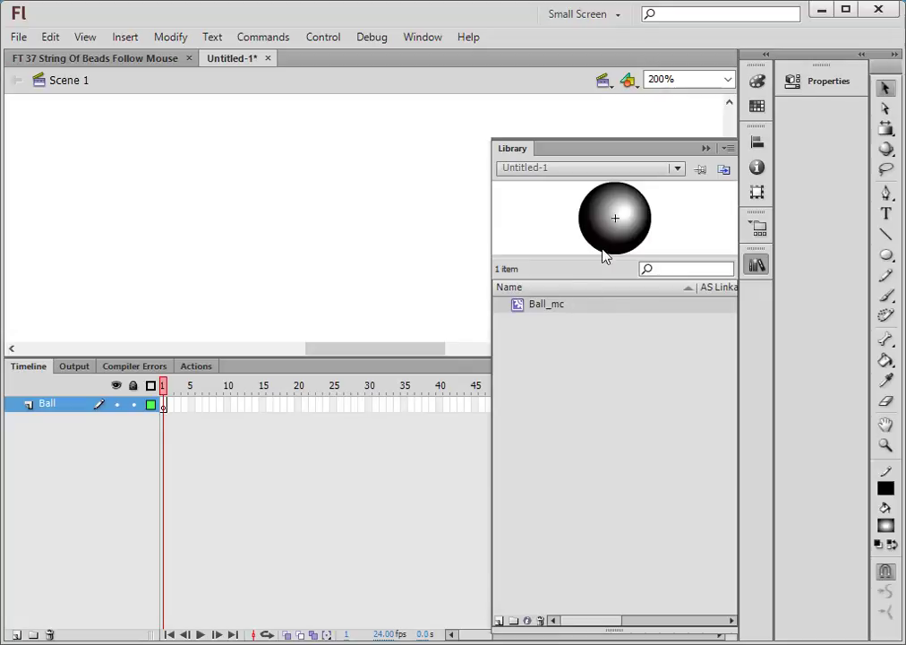
{"action": "left_click", "coordinate": [757, 267]}
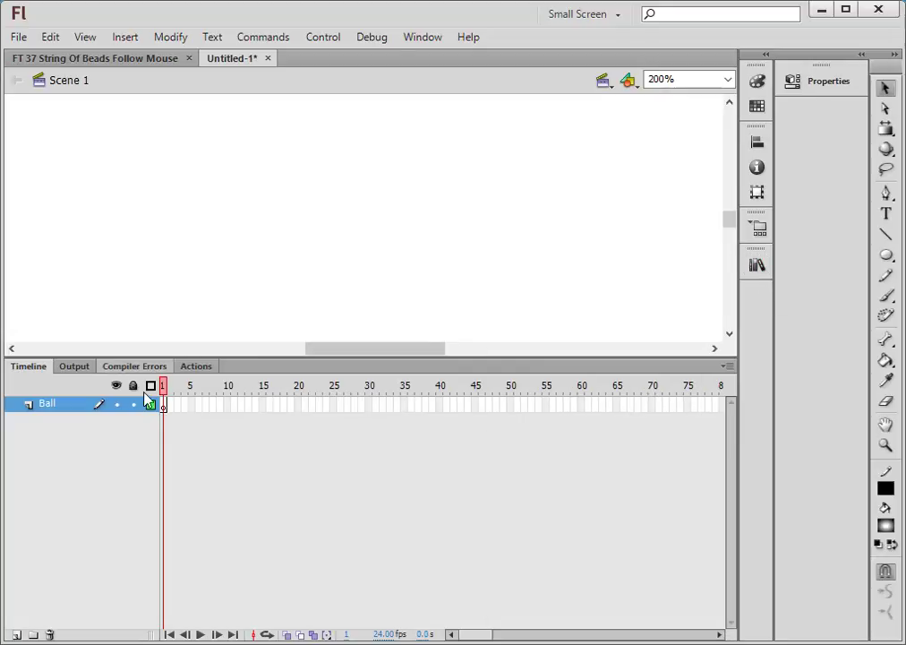
- Rename the Ball layer to AS
{"action": "double_click", "coordinate": [47, 404]}
{"action": "double_click", "coordinate": [48, 405]}
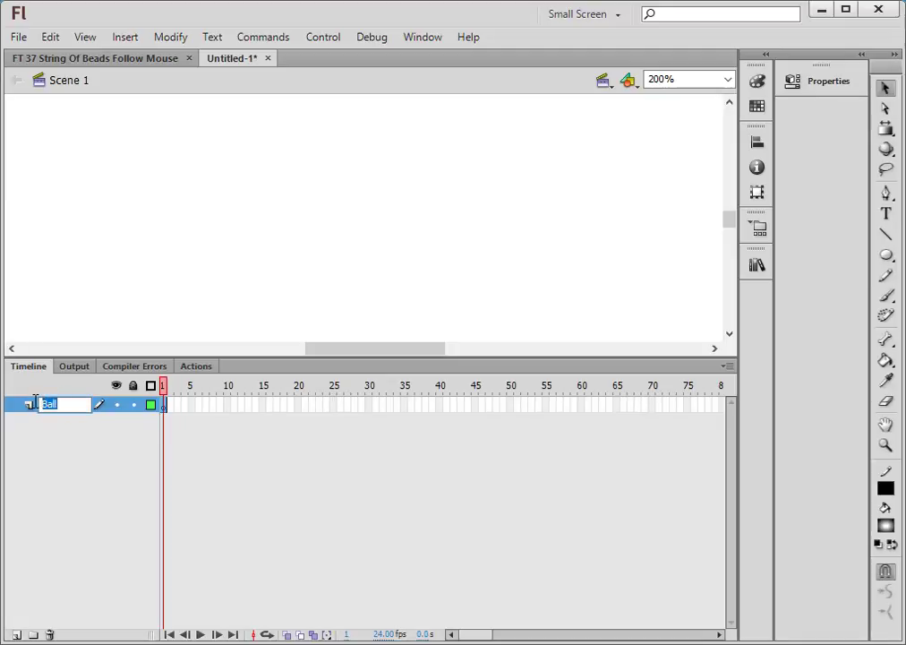
{"action": "key", "text": "Return"}
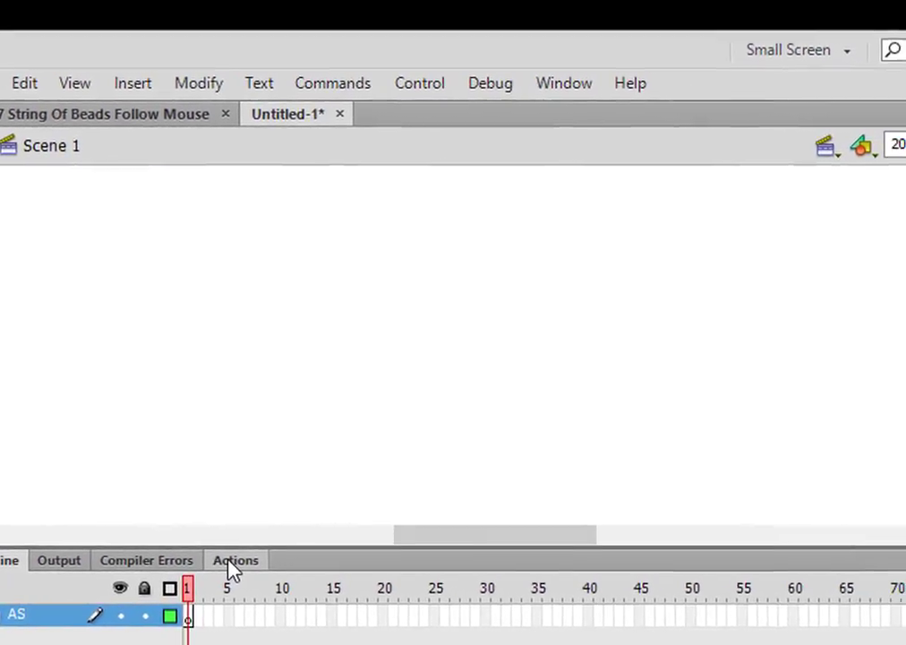
- Paste the copied bead-string ActionScript into the script of frame 1 on the AS layer, with the code editor enlarged
{"action": "left_click_drag", "start_coordinate": [217, 569], "coordinate": [292, 494]}
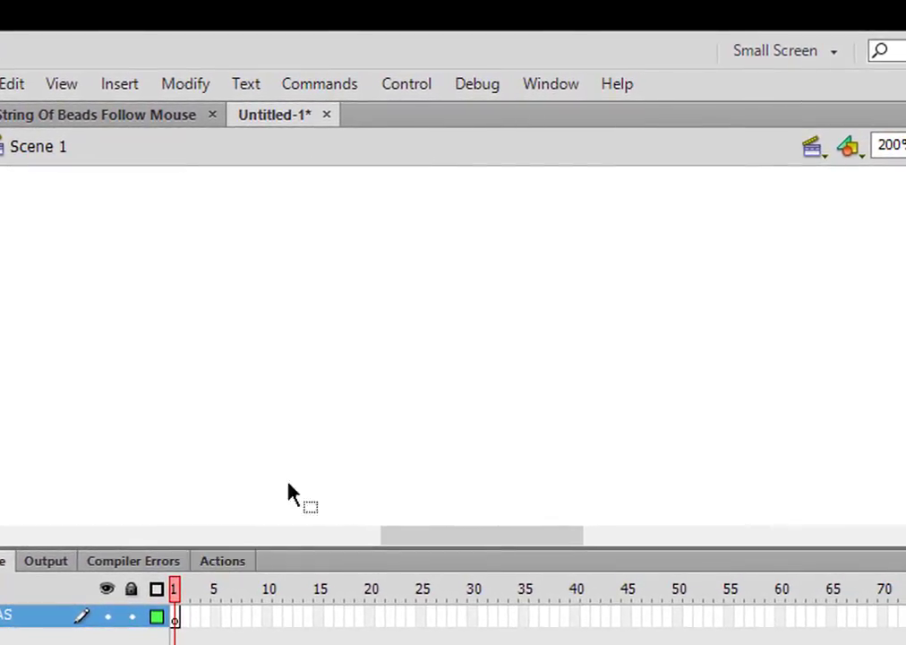
{"action": "left_click_drag", "start_coordinate": [349, 448], "coordinate": [237, 566]}
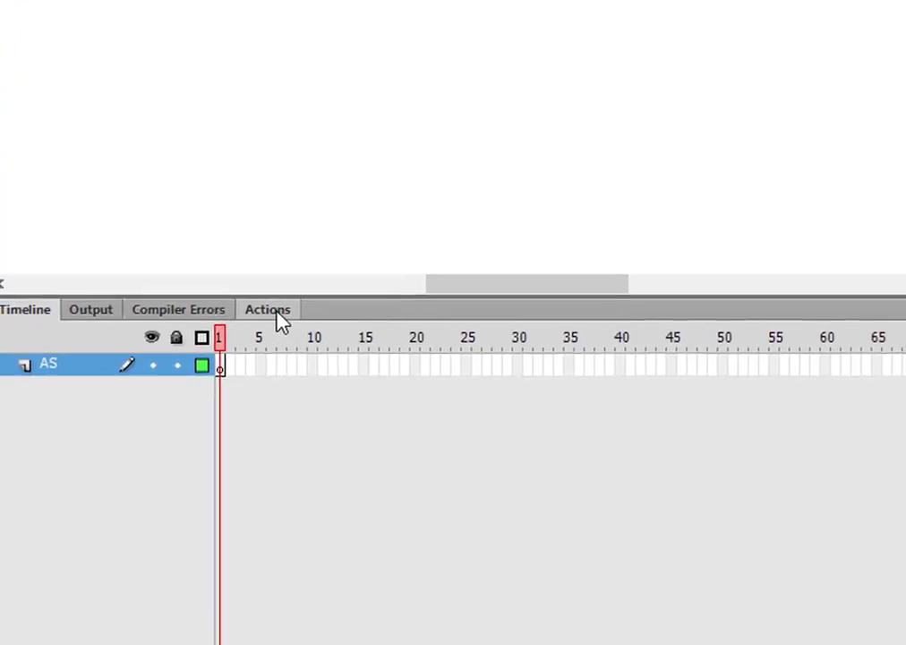
{"action": "left_click", "coordinate": [234, 564]}
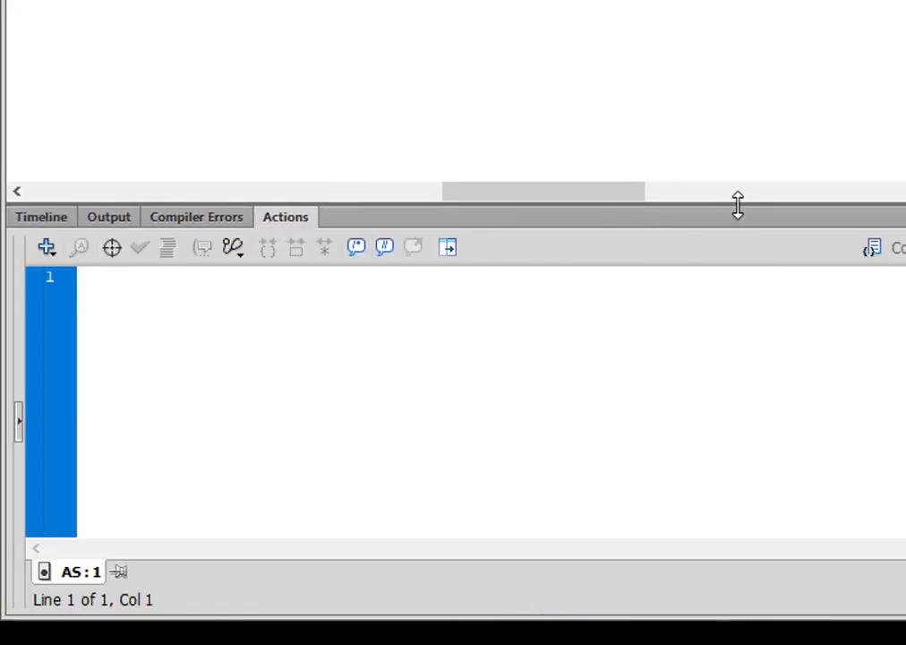
{"action": "left_click_drag", "start_coordinate": [740, 202], "coordinate": [726, 67]}
{"action": "left_click", "coordinate": [510, 240]}
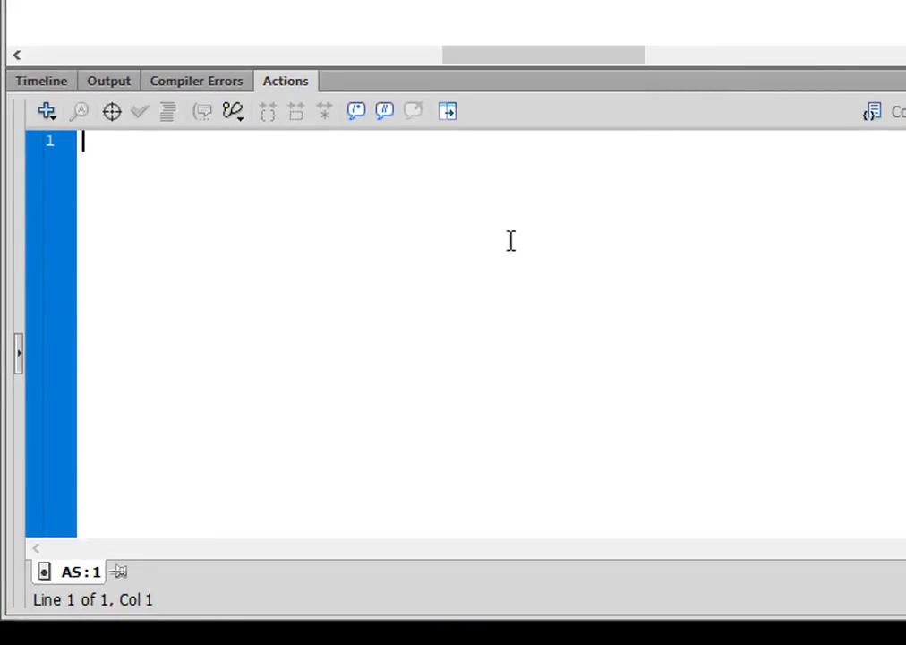
{"action": "right_click", "coordinate": [490, 269]}
{"action": "left_click", "coordinate": [559, 192]}
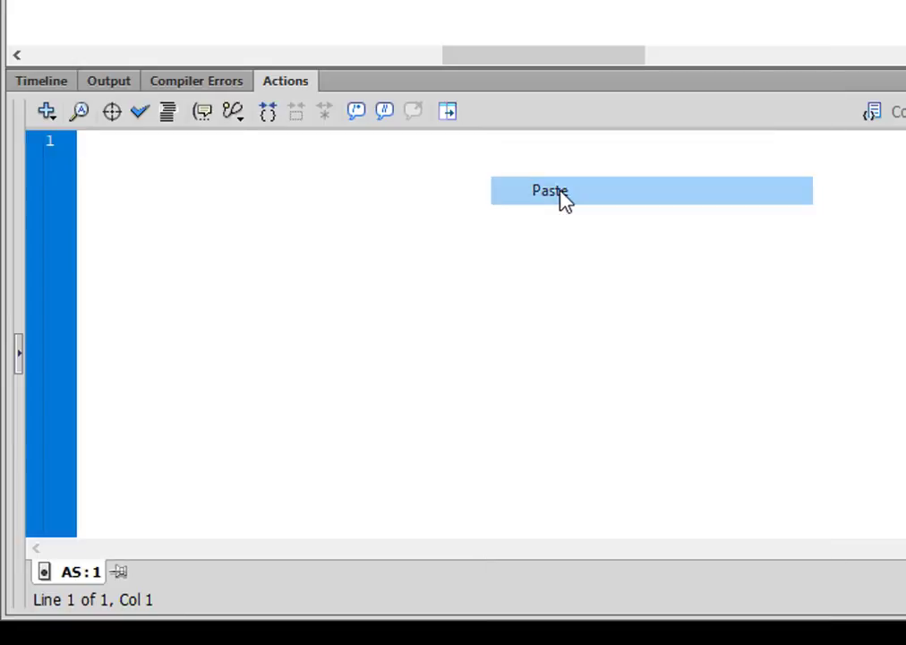
- Review the Distance, Friction, Gravity and BallCnt variable declarations at the start of the script
{"action": "scroll", "coordinate": [793, 384], "scroll_direction": "up", "scroll_amount": 9}
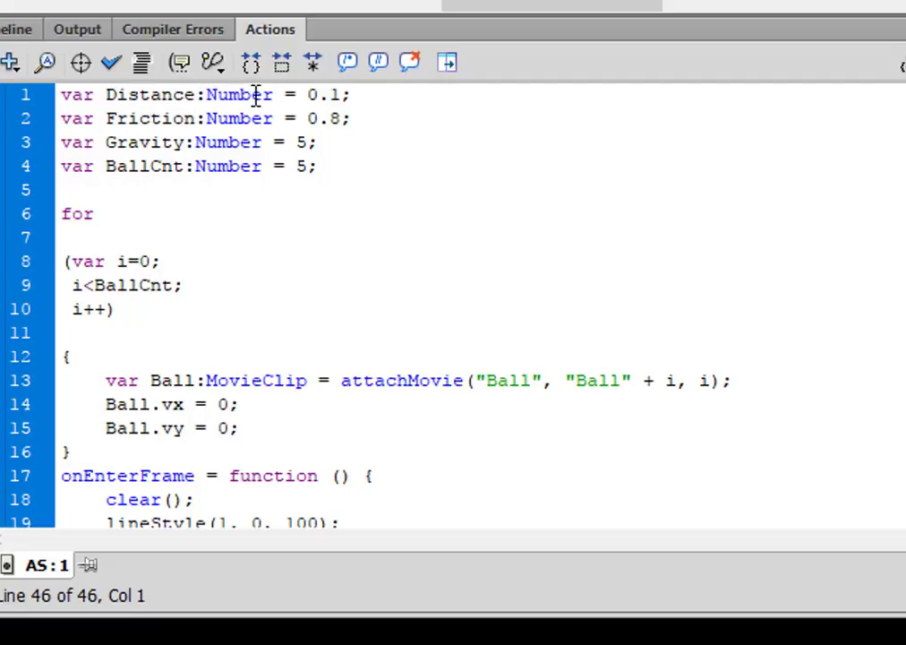
{"action": "left_click_drag", "start_coordinate": [274, 94], "coordinate": [206, 96]}
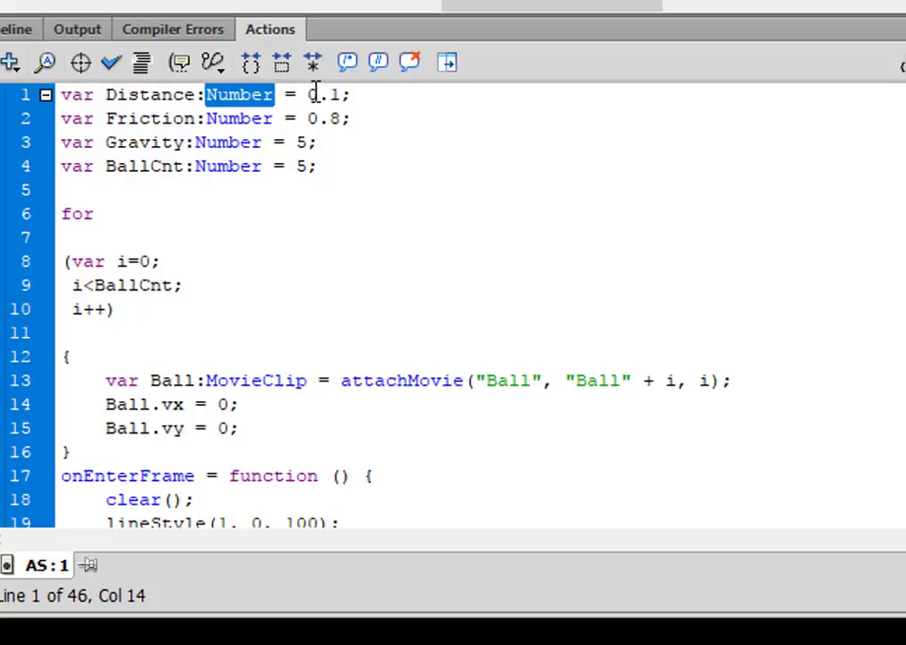
{"action": "left_click_drag", "start_coordinate": [350, 95], "coordinate": [61, 94]}
{"action": "left_click", "coordinate": [75, 118]}
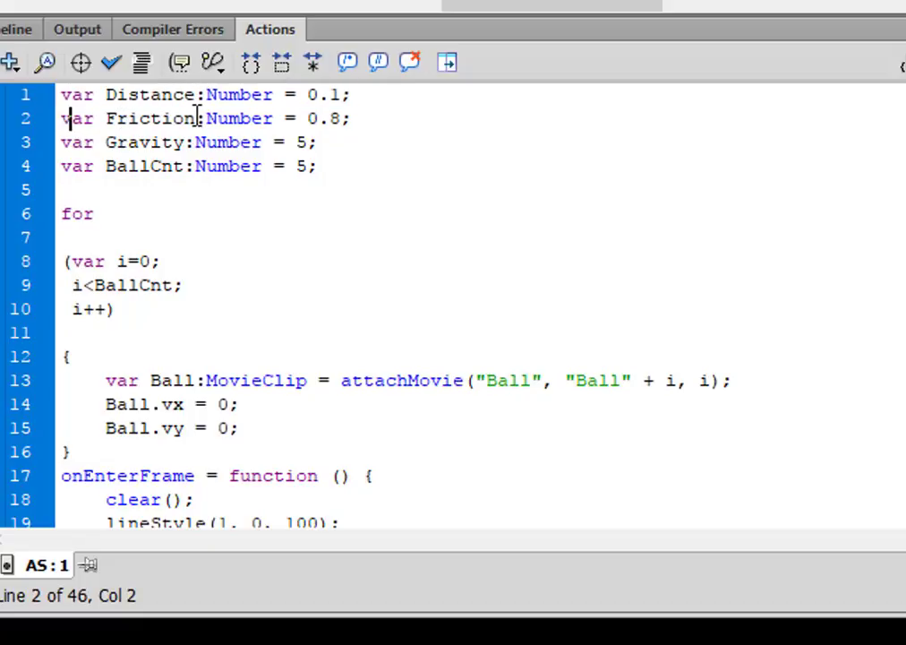
{"action": "left_click_drag", "start_coordinate": [196, 117], "coordinate": [105, 118]}
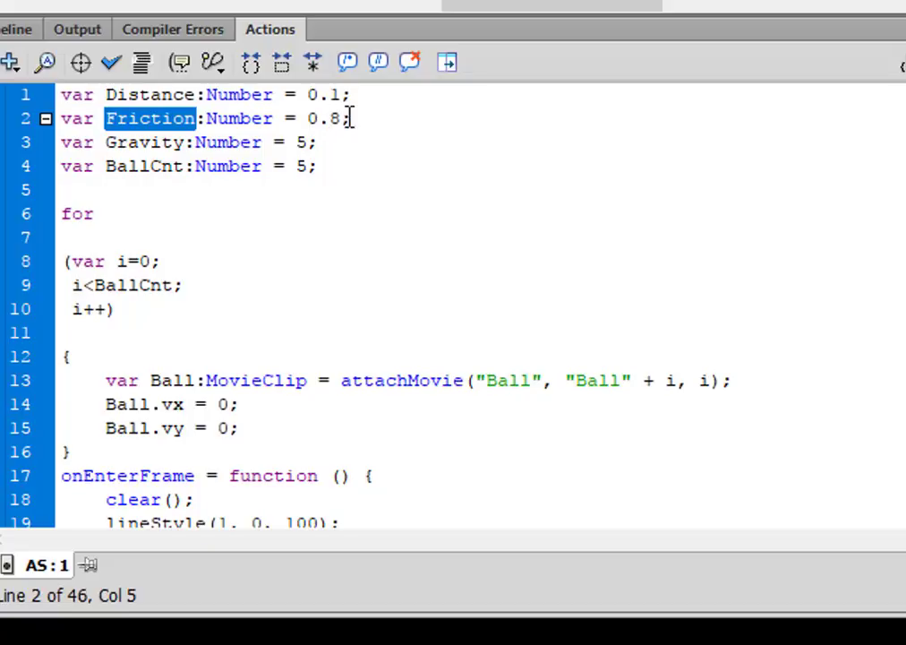
{"action": "left_click", "coordinate": [185, 142]}
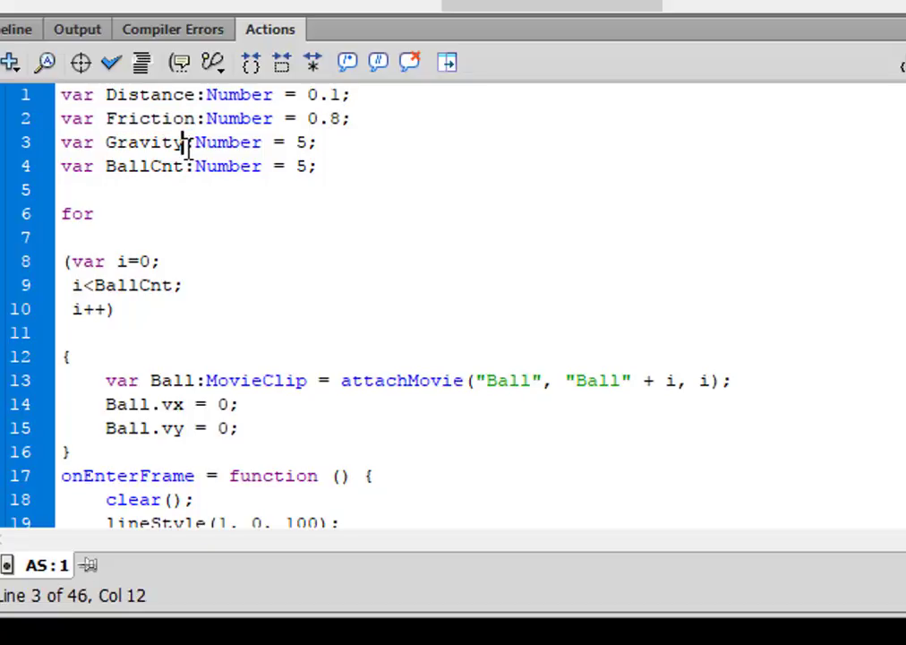
{"action": "left_click_drag", "start_coordinate": [184, 143], "coordinate": [105, 143]}
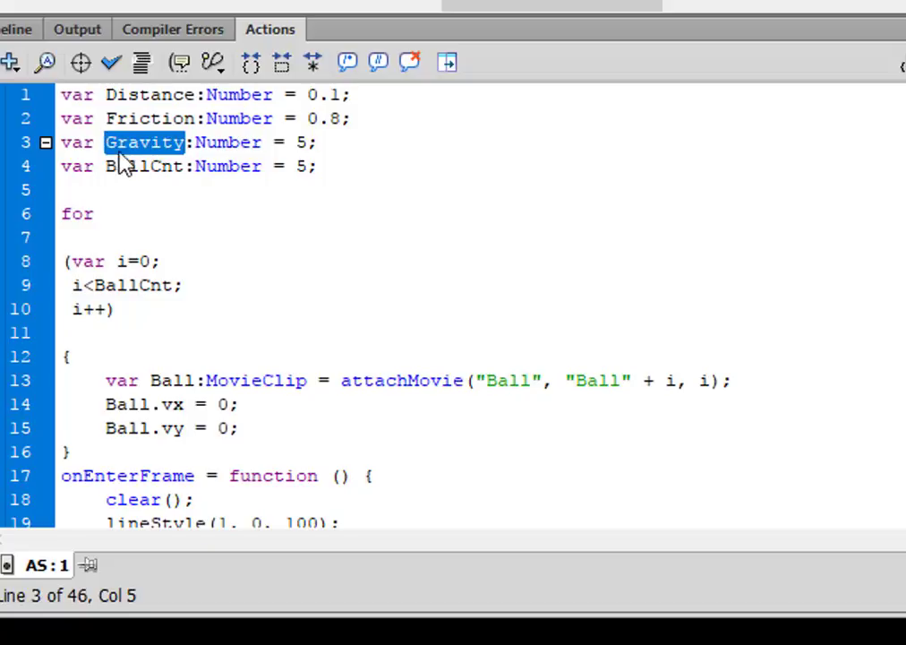
{"action": "left_click", "coordinate": [295, 142]}
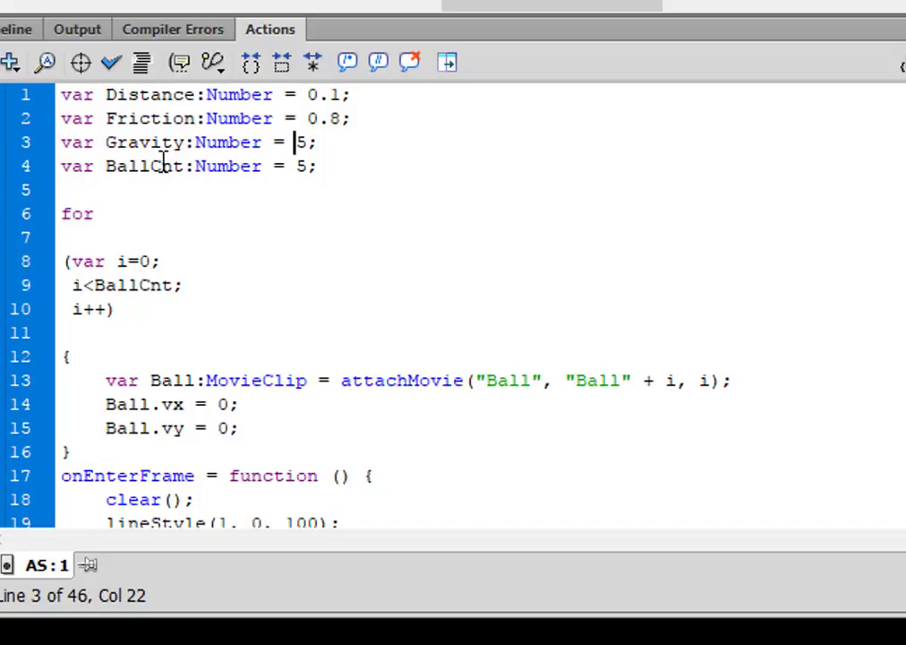
{"action": "left_click_drag", "start_coordinate": [308, 165], "coordinate": [288, 165]}
{"action": "left_click", "coordinate": [362, 178]}
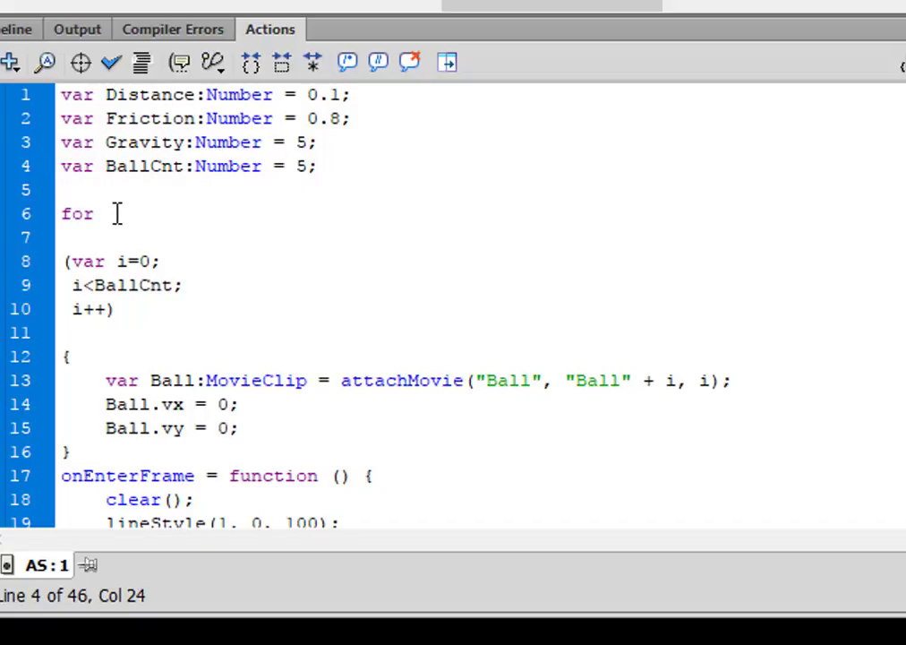
- Examine the for loop that attaches the balls, starting with its counter initialization
{"action": "left_click_drag", "start_coordinate": [116, 213], "coordinate": [45, 214]}
{"action": "scroll", "coordinate": [270, 216], "scroll_direction": "down", "scroll_amount": 1}
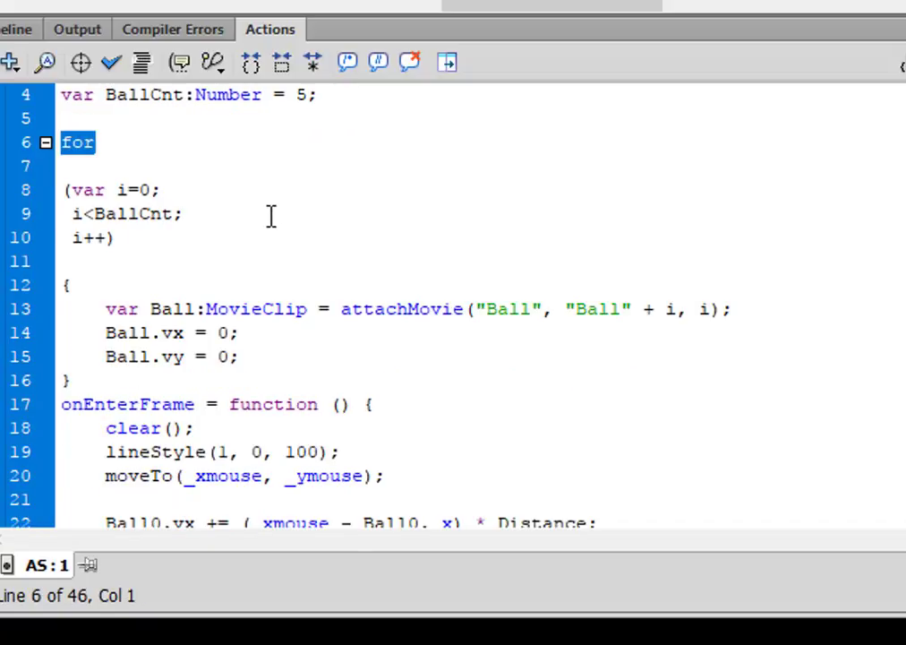
{"action": "scroll", "coordinate": [270, 215], "scroll_direction": "down", "scroll_amount": 1}
{"action": "scroll", "coordinate": [271, 216], "scroll_direction": "up", "scroll_amount": 1}
{"action": "left_click", "coordinate": [71, 190]}
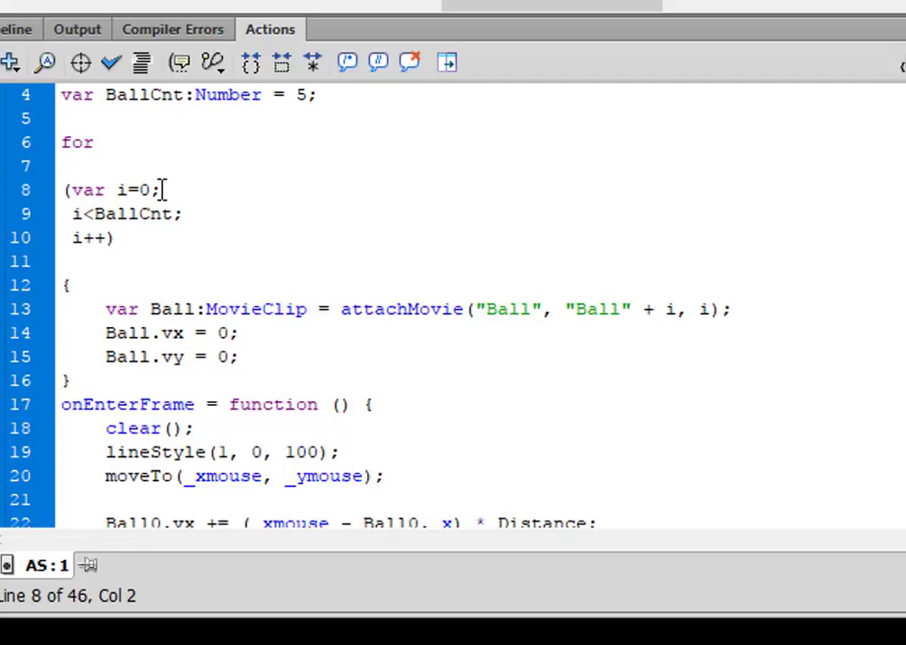
{"action": "left_click_drag", "start_coordinate": [162, 190], "coordinate": [149, 189]}
{"action": "left_click", "coordinate": [208, 190]}
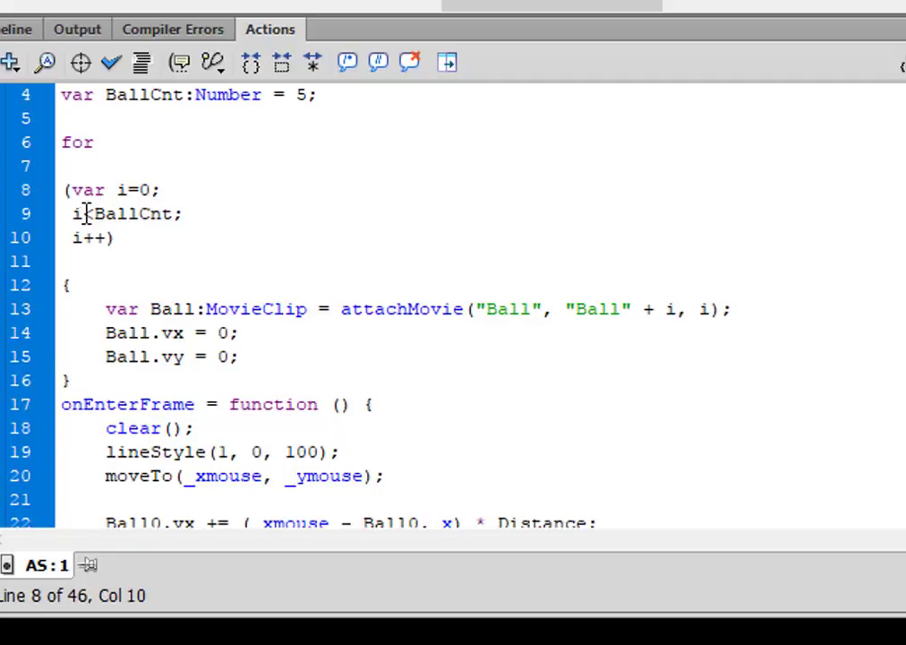